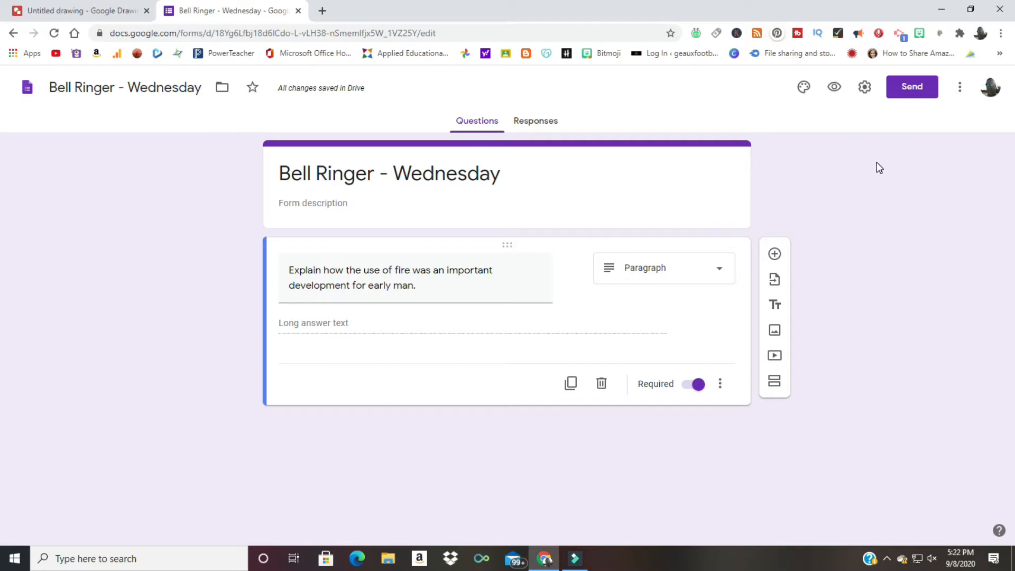
Step: Preview the Bell Ringer - Wednesday form as respondents see it and close the preview
{"action": "left_click", "coordinate": [834, 88]}
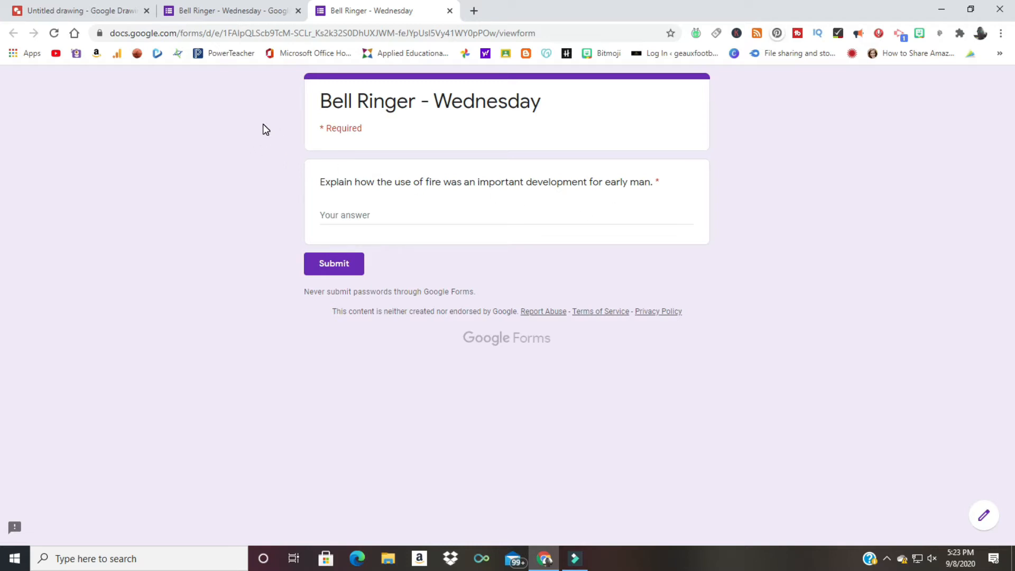
{"action": "left_click", "coordinate": [451, 11]}
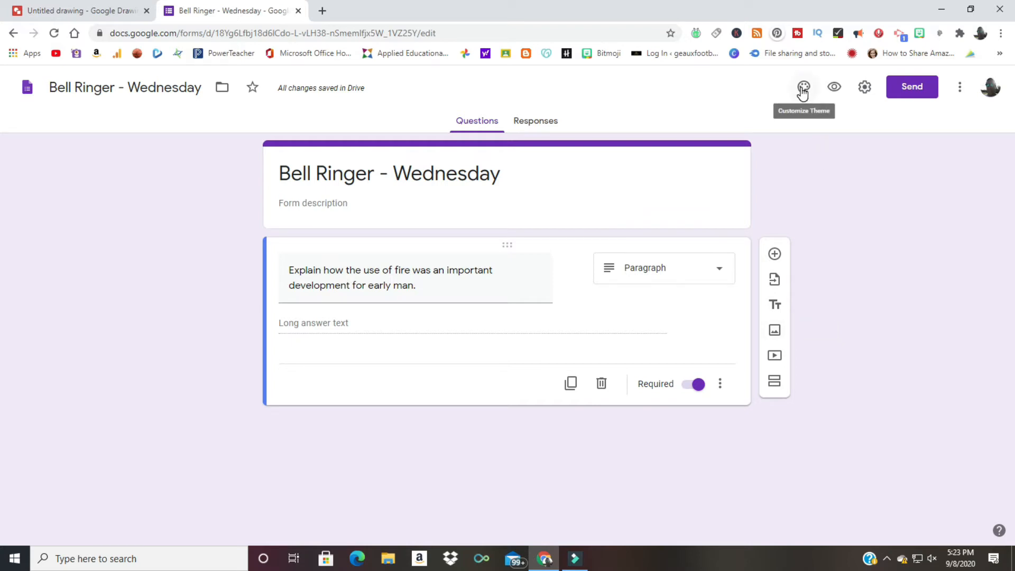
Step: Switch to the untitled Google Drawing and change its page setup to a custom size measured in pixels
{"action": "left_click", "coordinate": [72, 10]}
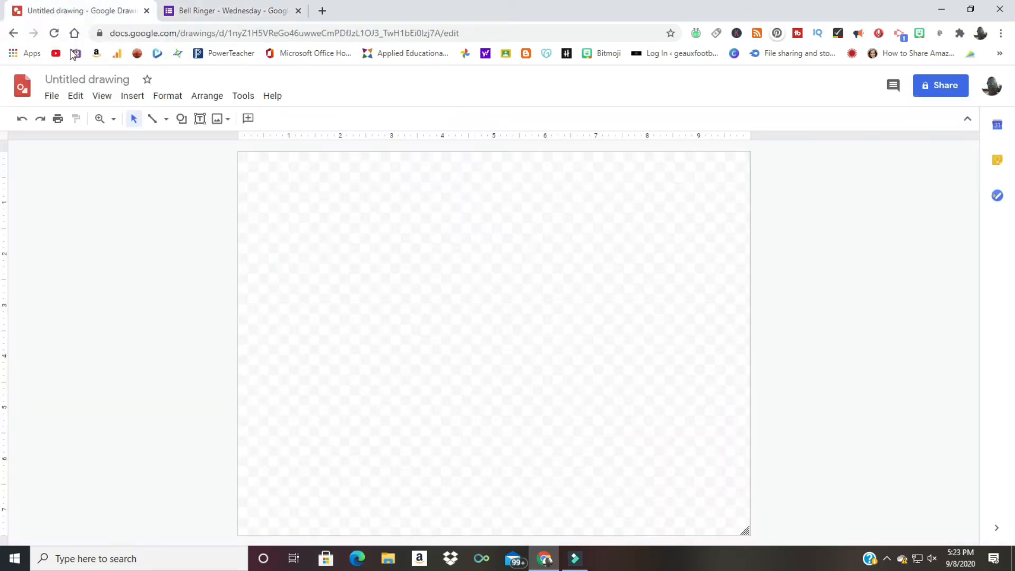
{"action": "left_click", "coordinate": [50, 97]}
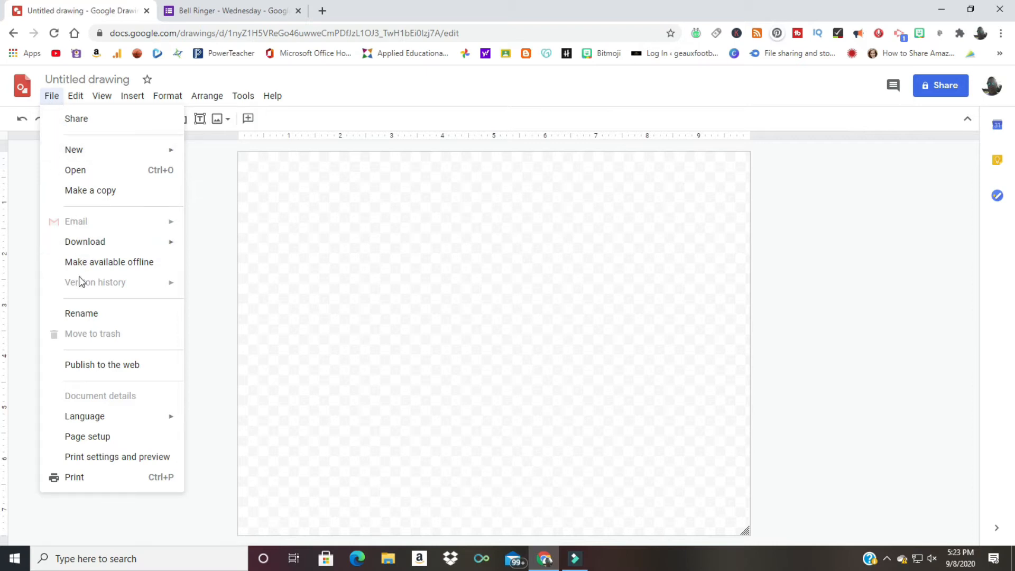
{"action": "left_click", "coordinate": [66, 439]}
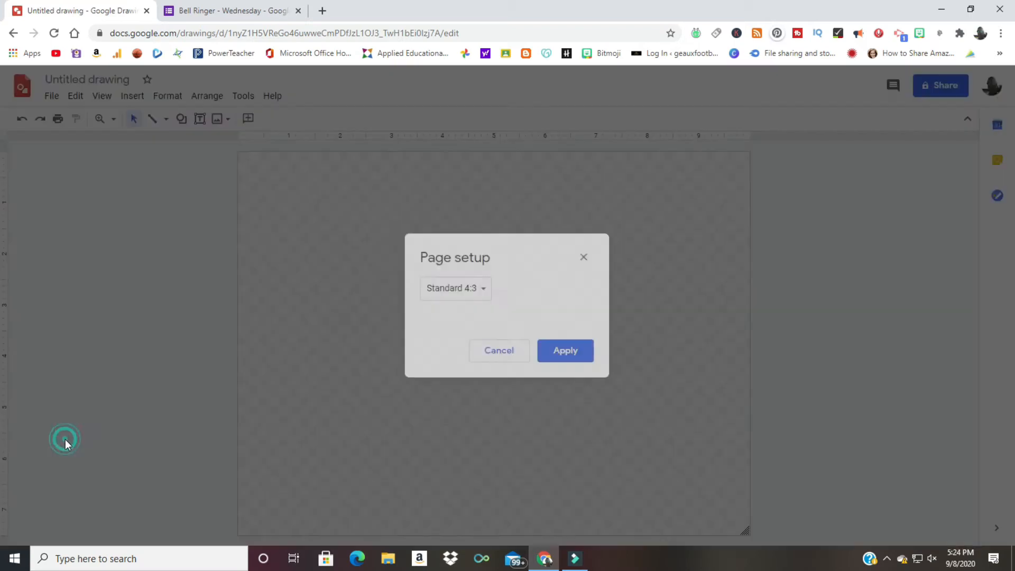
{"action": "left_click", "coordinate": [485, 288]}
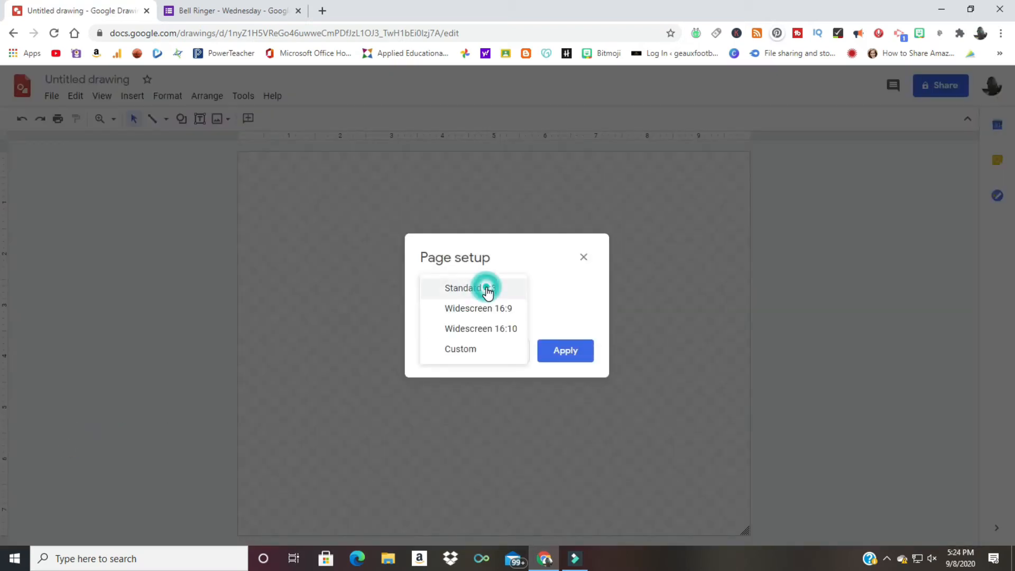
{"action": "left_click", "coordinate": [460, 351]}
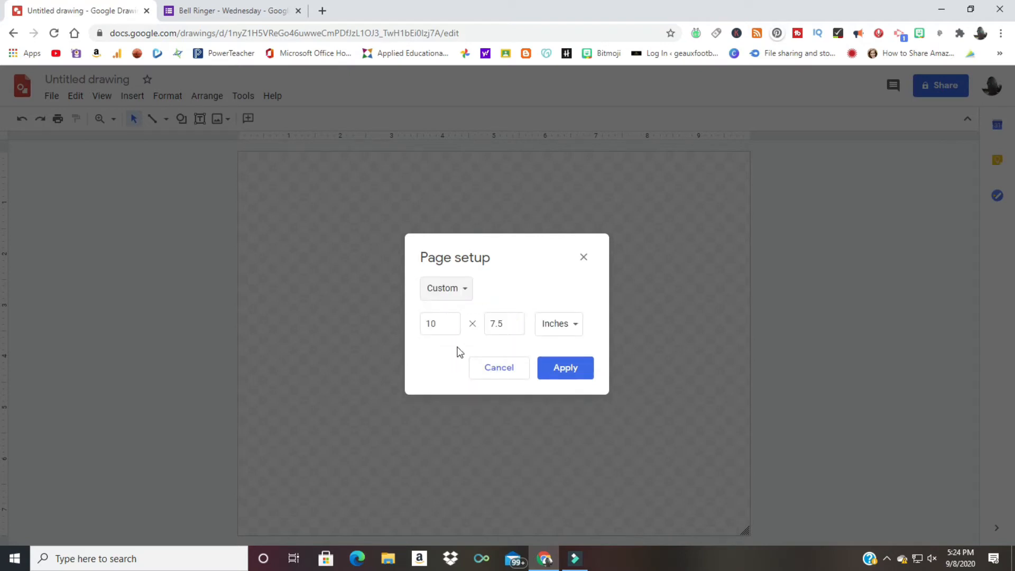
{"action": "left_click", "coordinate": [559, 328]}
{"action": "left_click", "coordinate": [564, 386]}
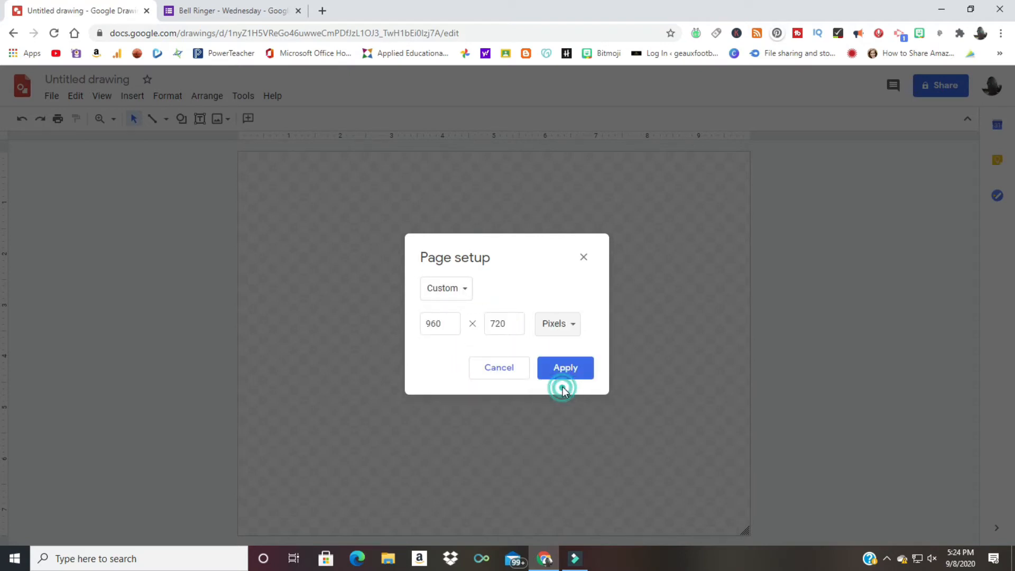
Step: Set the custom page size to 1600 x 400 pixels and apply it
{"action": "left_click", "coordinate": [454, 325]}
{"action": "key", "text": "BackSpace"}
{"action": "key", "text": "BackSpace"}
{"action": "key", "text": "BackSpace"}
{"action": "type", "text": "1600"}
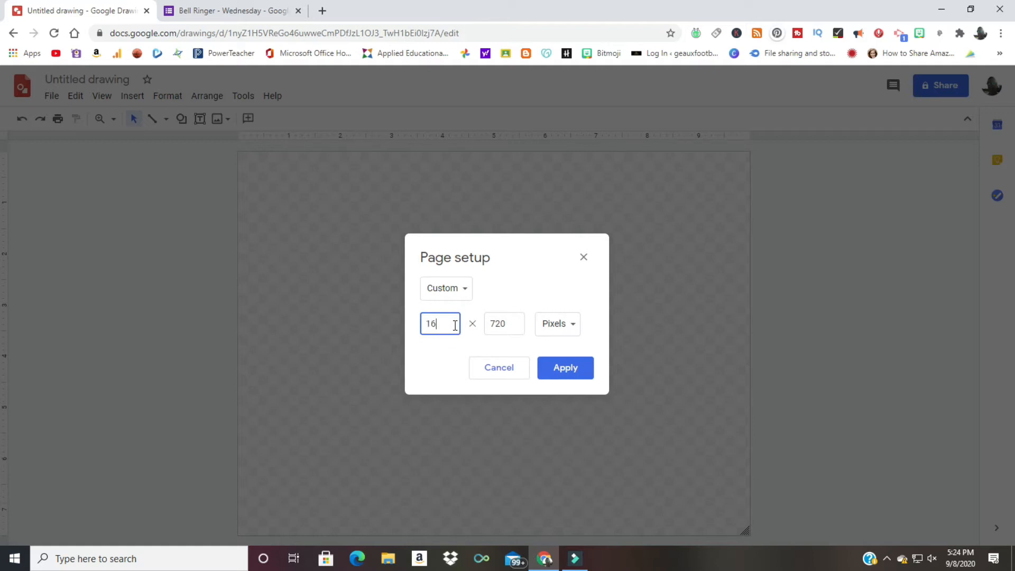
{"action": "left_click", "coordinate": [516, 323]}
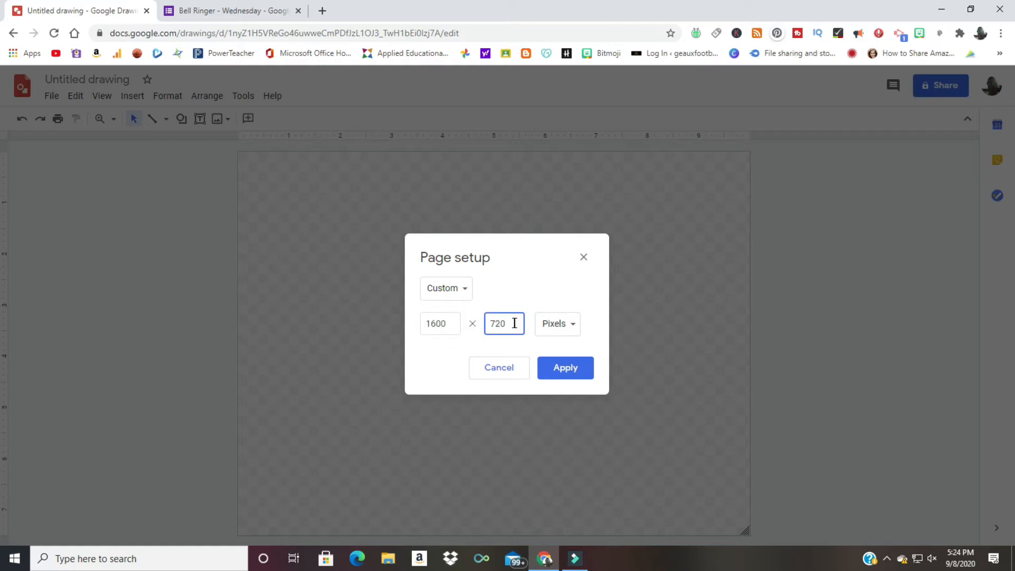
{"action": "key", "text": "BackSpace"}
{"action": "key", "text": "BackSpace"}
{"action": "key", "text": "BackSpace"}
{"action": "type", "text": "400"}
{"action": "left_click", "coordinate": [557, 370]}
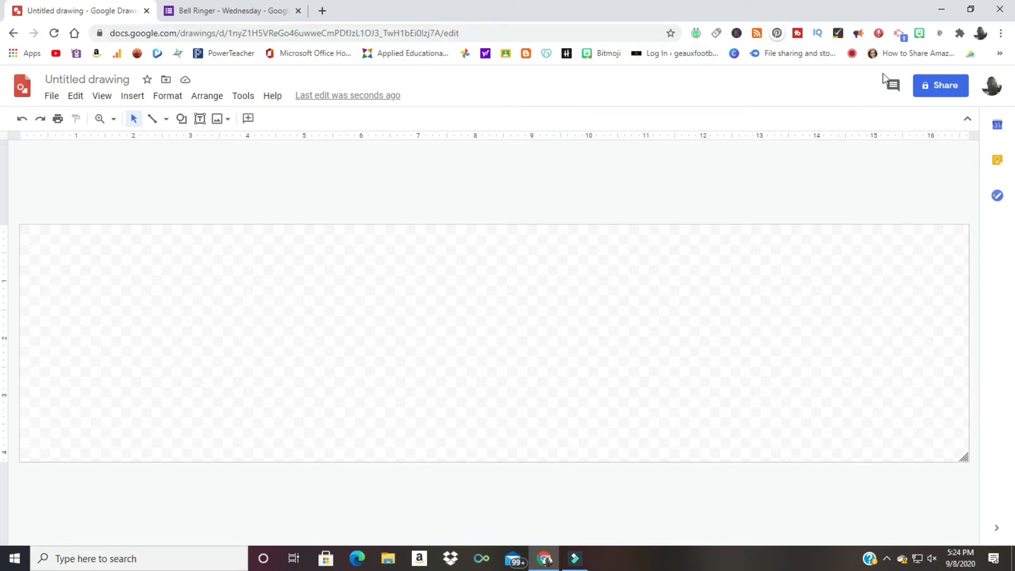
Step: Add the Bell Ringer Wednesday Bitmoji to the drawing and place it left of the banner's centre
{"action": "left_click", "coordinate": [920, 34]}
{"action": "right_click", "coordinate": [208, 305]}
{"action": "left_click", "coordinate": [243, 356]}
{"action": "left_click", "coordinate": [97, 271]}
{"action": "left_click_drag", "start_coordinate": [98, 271], "coordinate": [257, 270]}
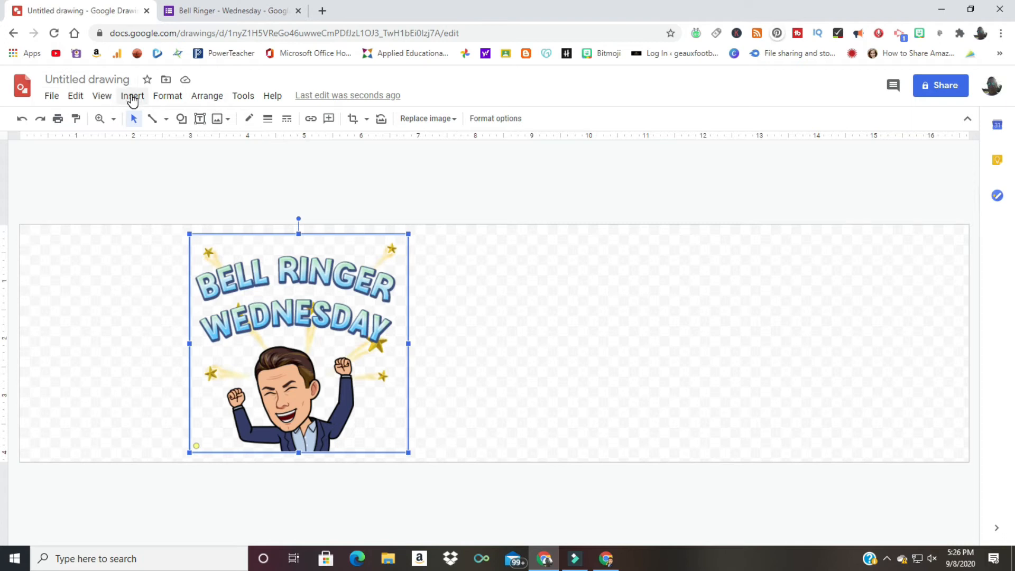
Step: Draw a rounded rectangle about 6.4 by 3.6 inches just right of the Bitmoji
{"action": "left_click", "coordinate": [132, 97]}
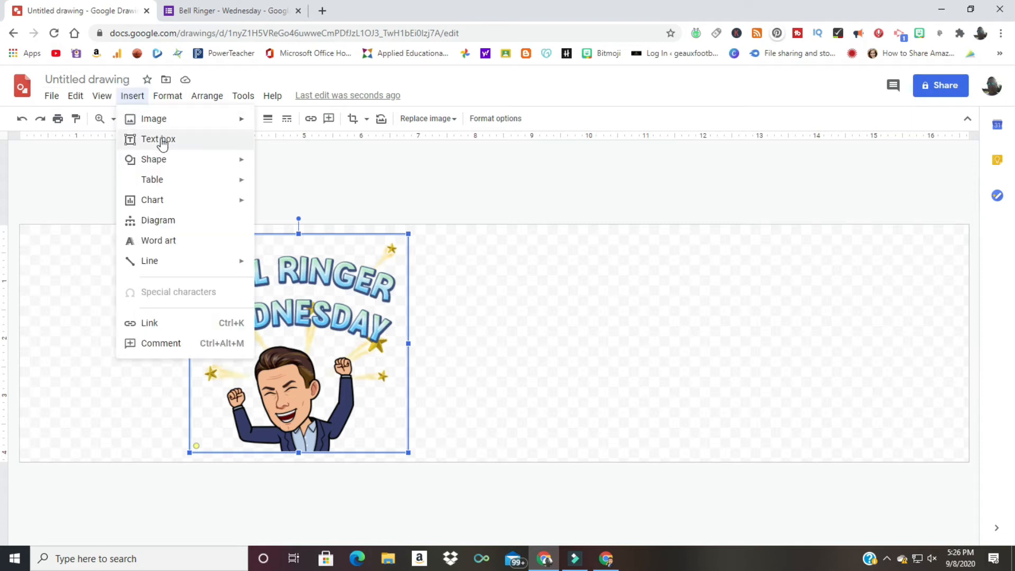
{"action": "mouse_move", "coordinate": [170, 161]}
{"action": "mouse_move", "coordinate": [335, 165]}
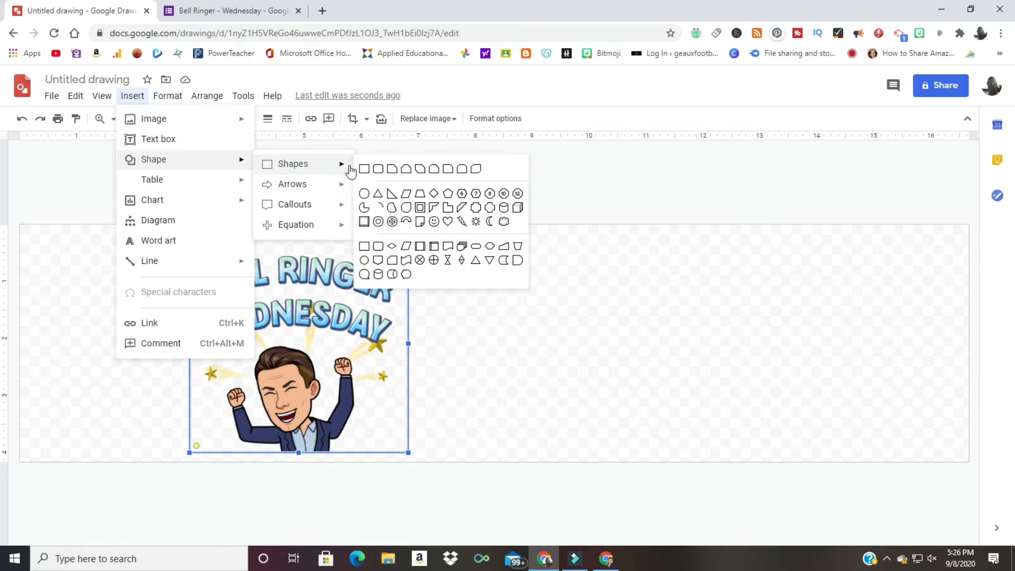
{"action": "left_click", "coordinate": [376, 169]}
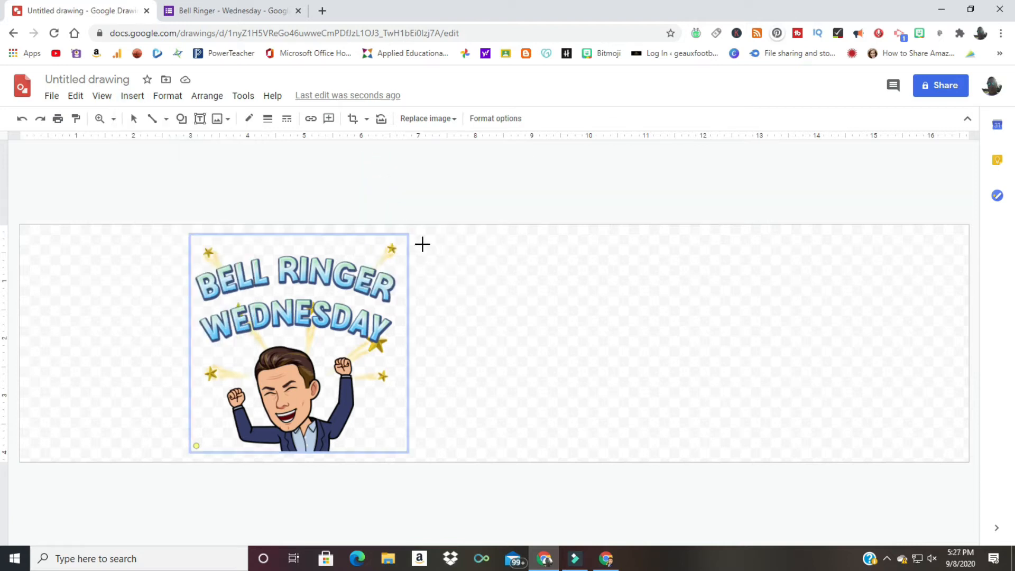
{"action": "left_click_drag", "start_coordinate": [421, 238], "coordinate": [782, 442]}
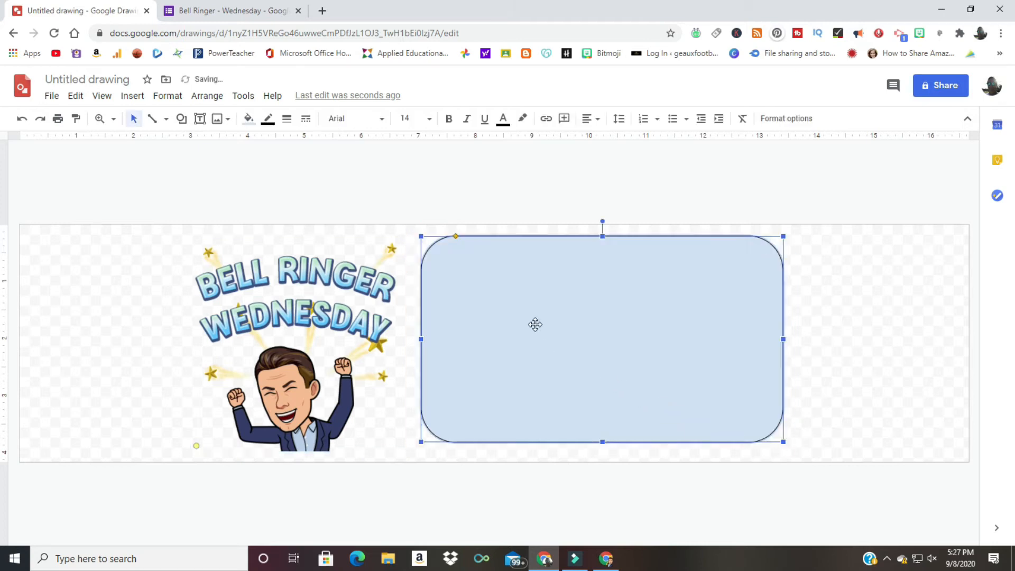
Step: Add the text "World History" inside the rounded rectangle
{"action": "right_click", "coordinate": [497, 310]}
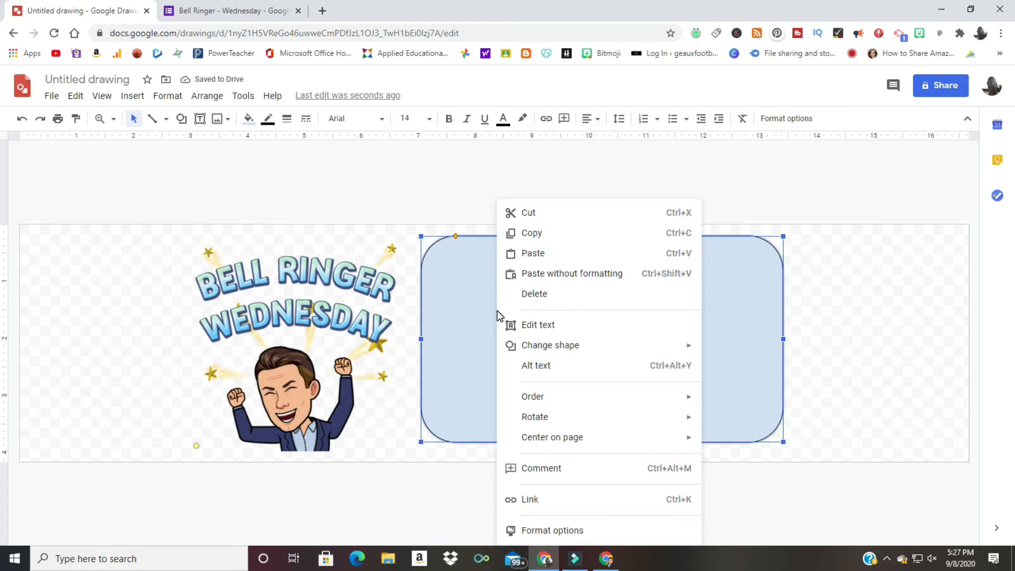
{"action": "left_click", "coordinate": [544, 324]}
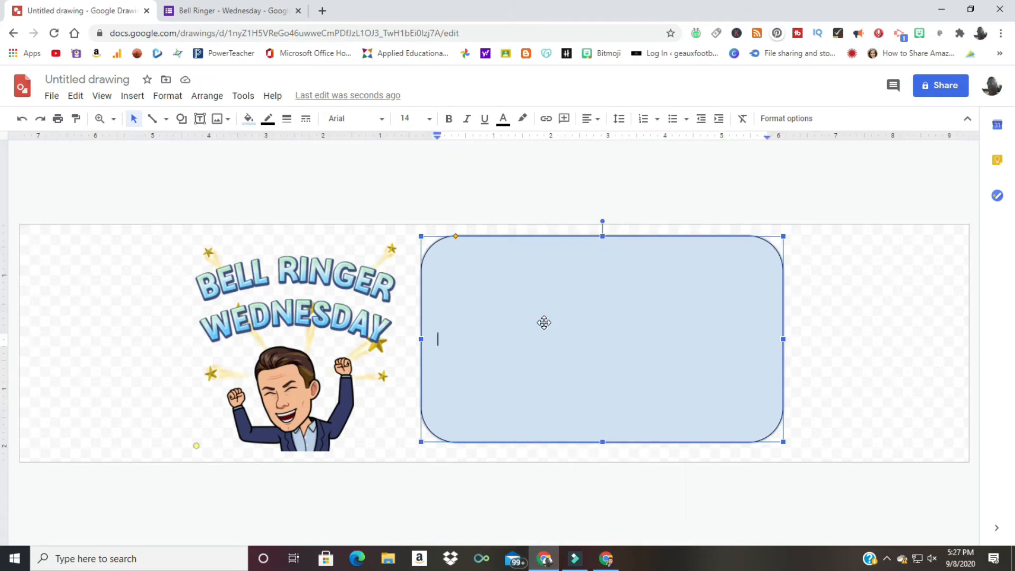
{"action": "type", "text": "Wo"}
{"action": "type", "text": "el"}
{"action": "key", "text": "BackSpace"}
{"action": "key", "text": "BackSpace"}
{"action": "type", "text": "rld "}
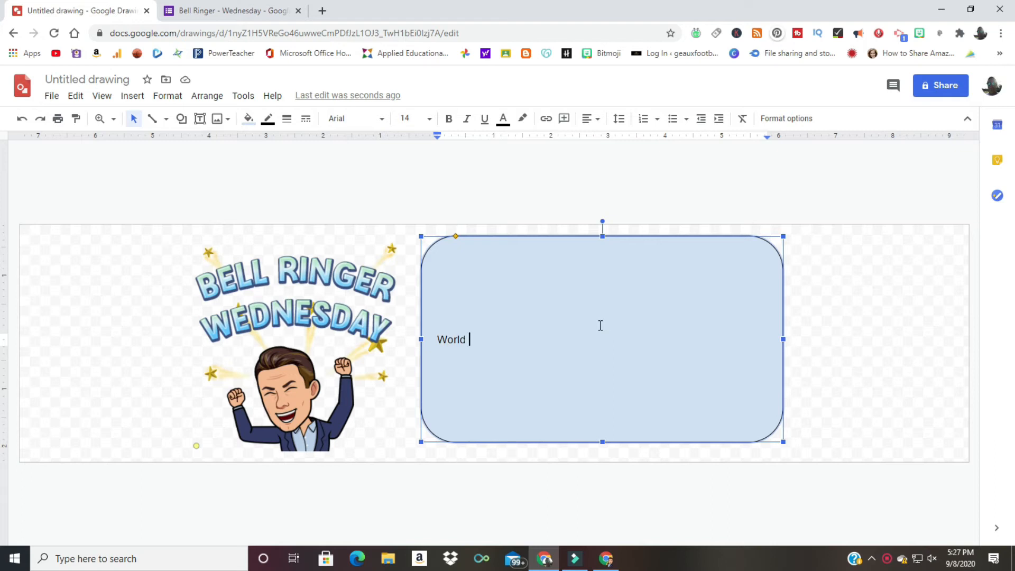
{"action": "type", "text": "History"}
Step: Set the World History text to font size 96 and centre-align it
{"action": "left_click_drag", "start_coordinate": [512, 340], "coordinate": [439, 334]}
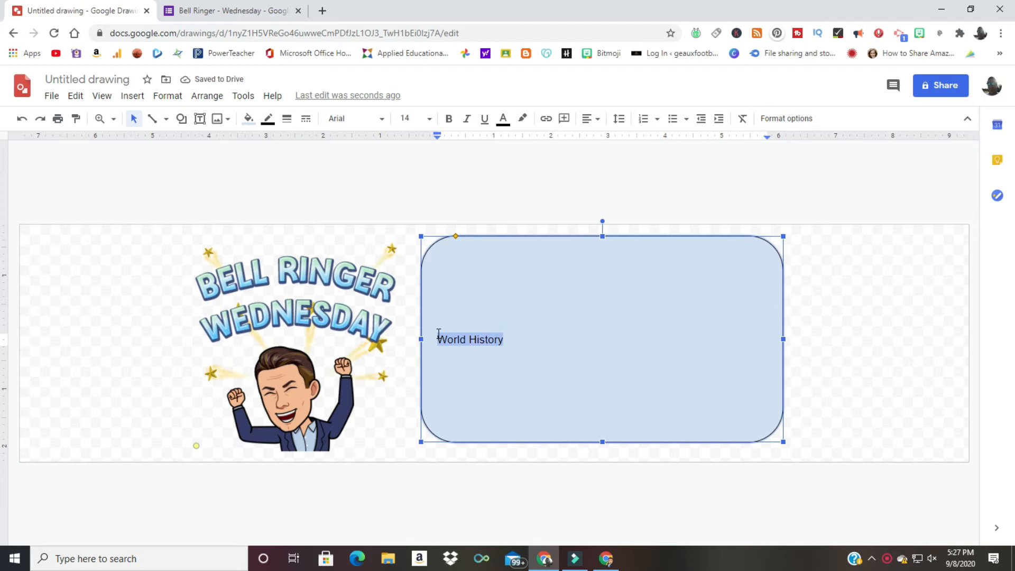
{"action": "left_click", "coordinate": [429, 119]}
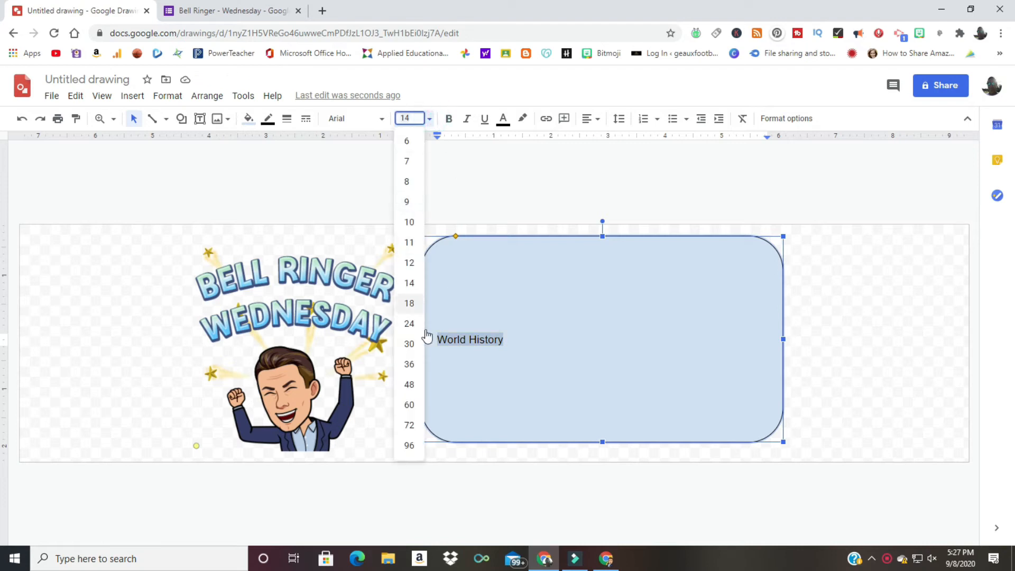
{"action": "left_click", "coordinate": [409, 425]}
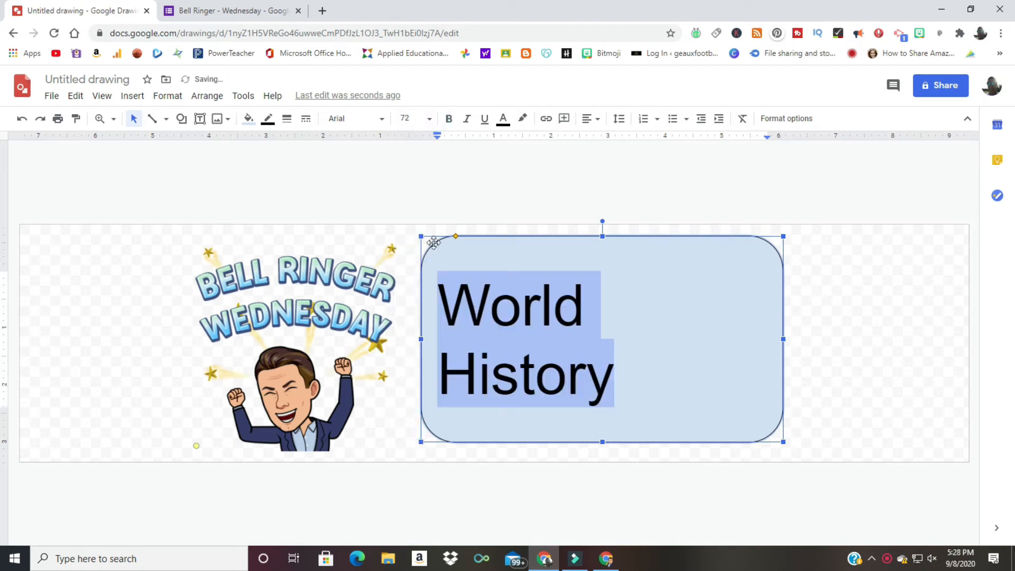
{"action": "left_click", "coordinate": [429, 119]}
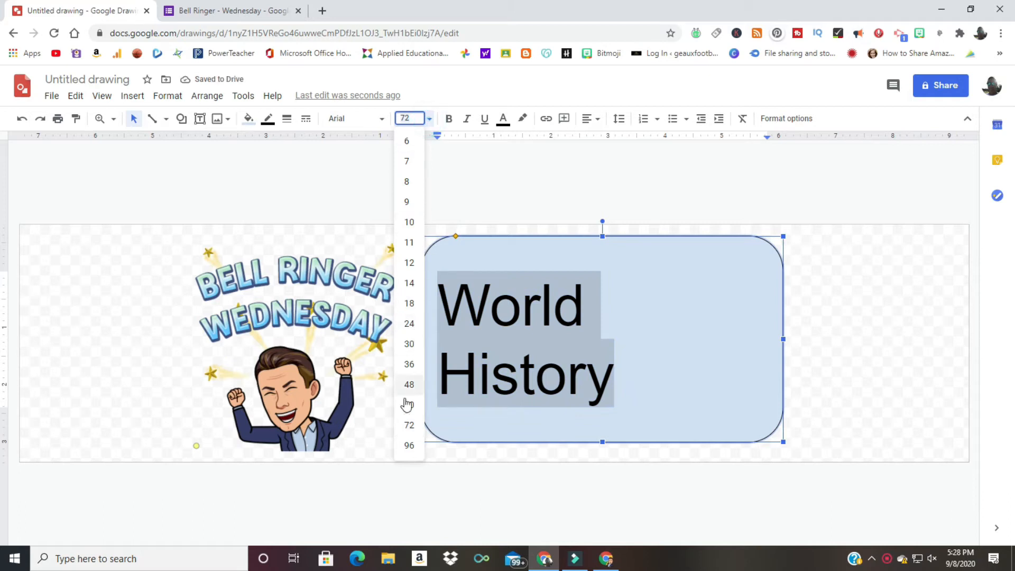
{"action": "left_click", "coordinate": [410, 445]}
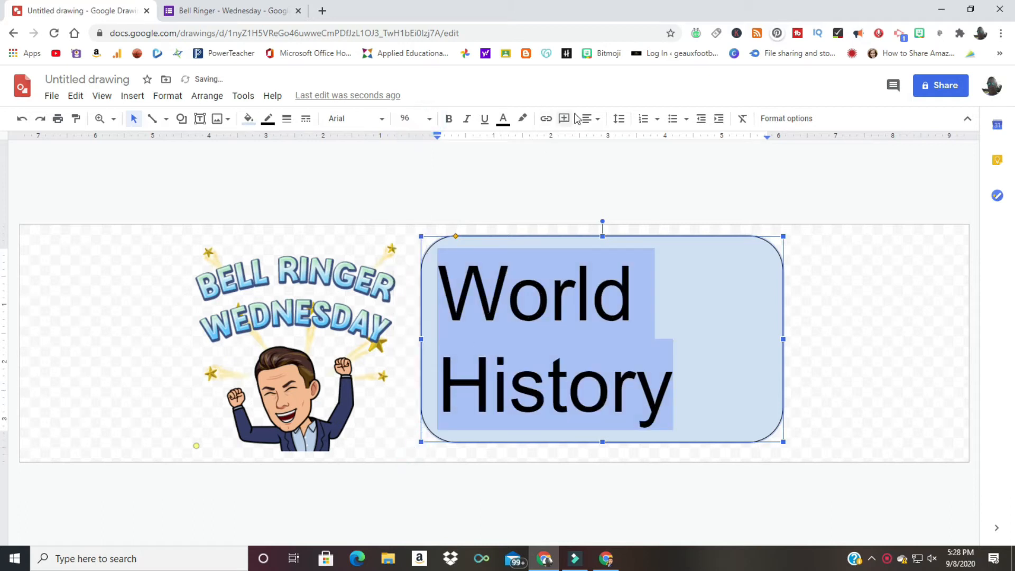
{"action": "left_click", "coordinate": [591, 119]}
{"action": "left_click", "coordinate": [608, 139]}
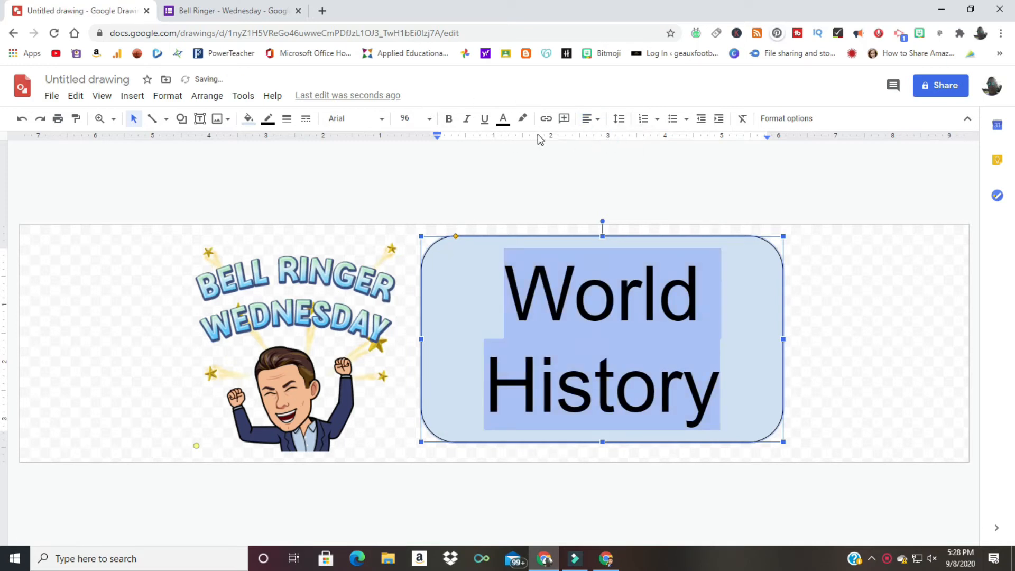
Step: Change the World History text's font to Lobster and deselect the text
{"action": "left_click", "coordinate": [381, 119]}
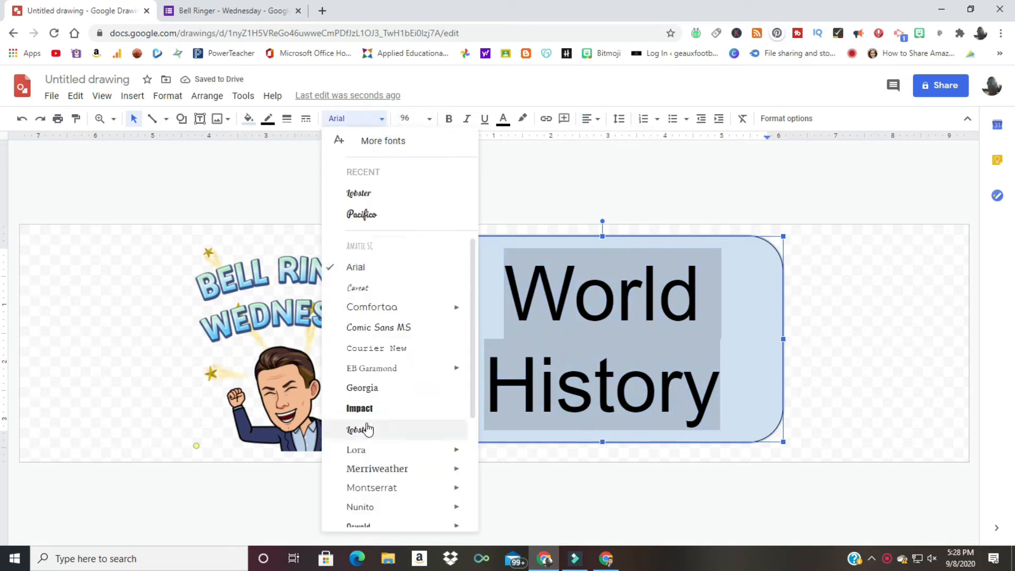
{"action": "scroll", "coordinate": [372, 429], "scroll_direction": "down", "scroll_amount": 3}
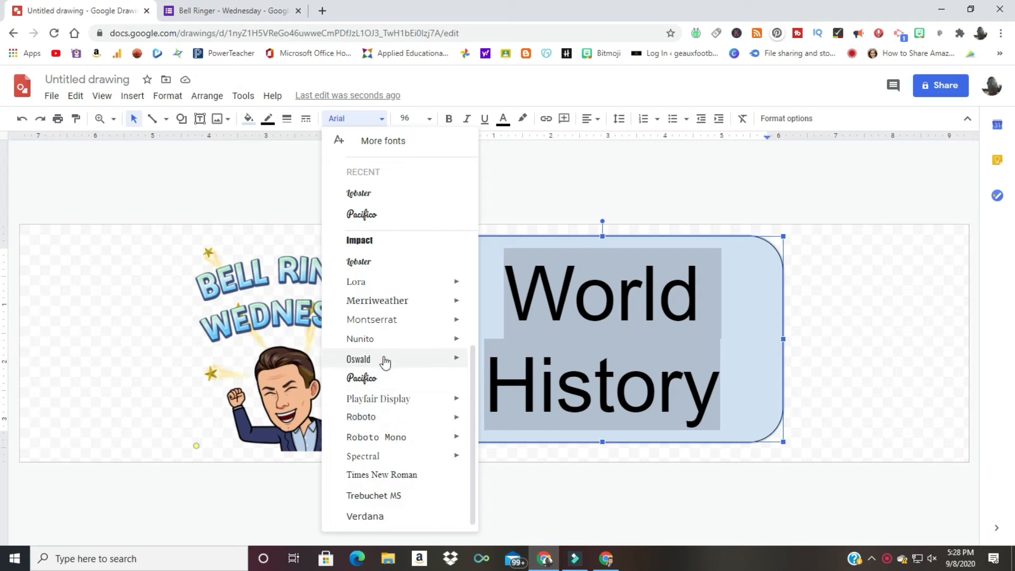
{"action": "scroll", "coordinate": [387, 425], "scroll_direction": "up", "scroll_amount": 3}
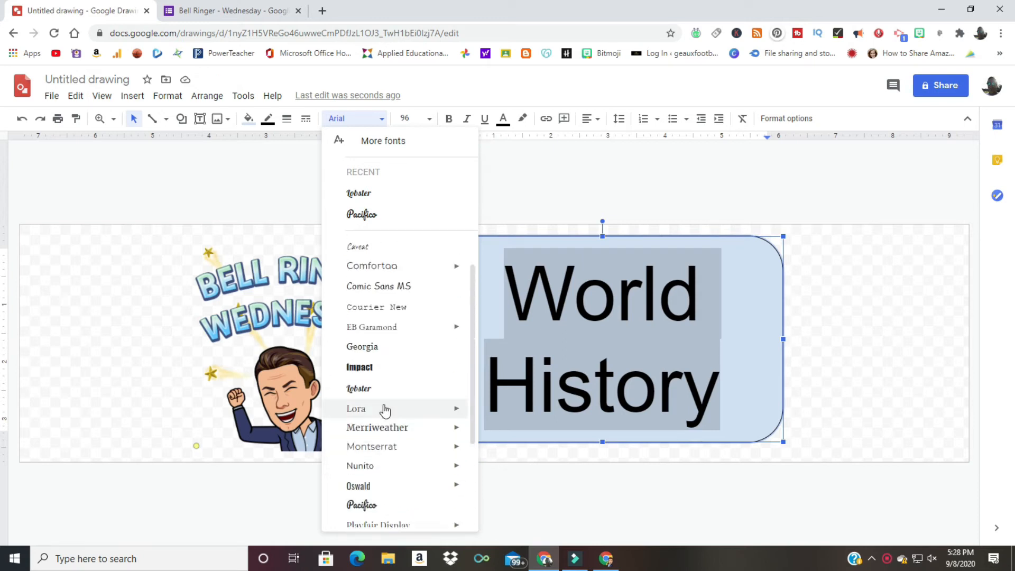
{"action": "left_click", "coordinate": [358, 388]}
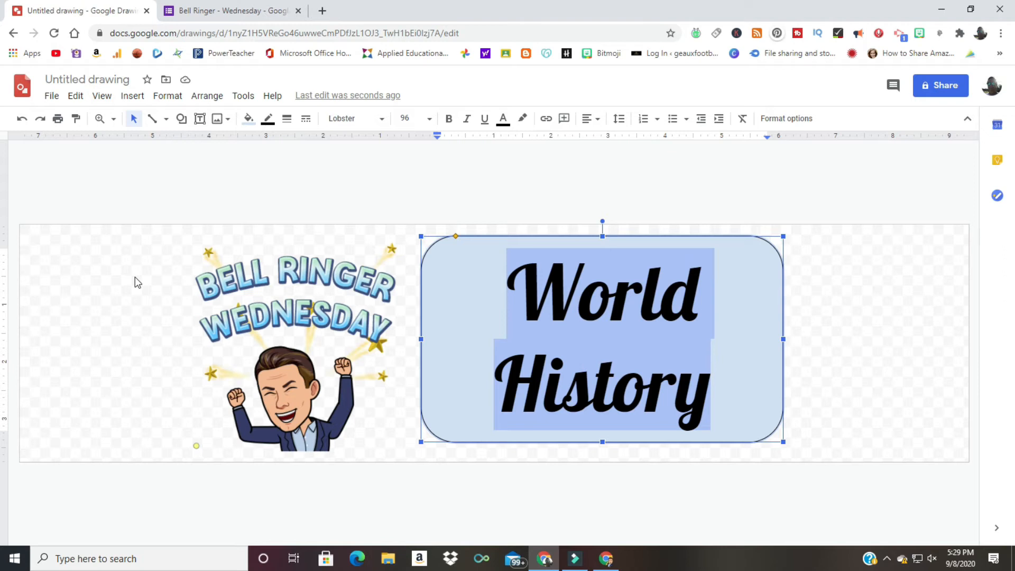
{"action": "left_click", "coordinate": [469, 307]}
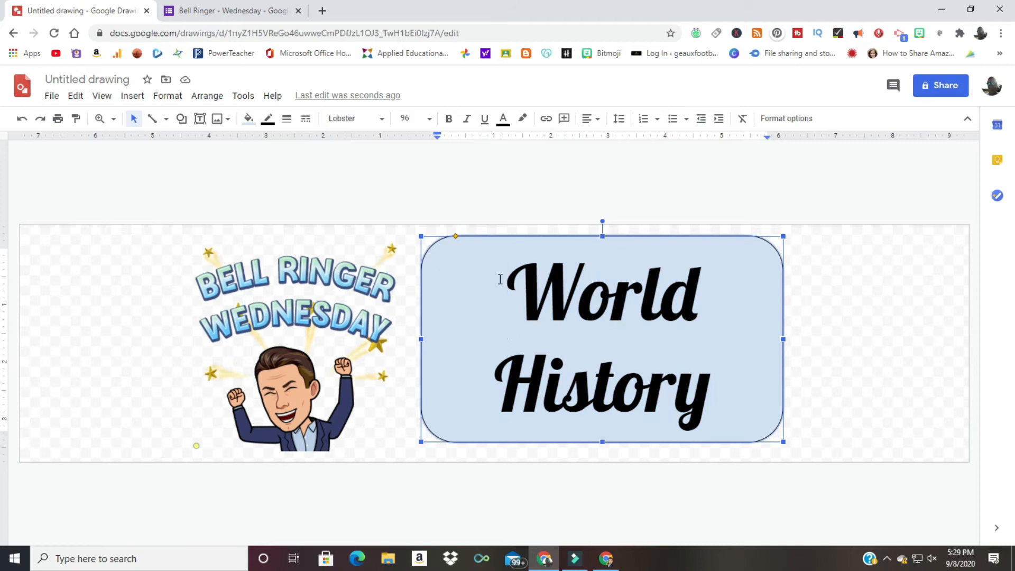
Step: Fill the drawing's background with solid cyan
{"action": "right_click", "coordinate": [855, 280]}
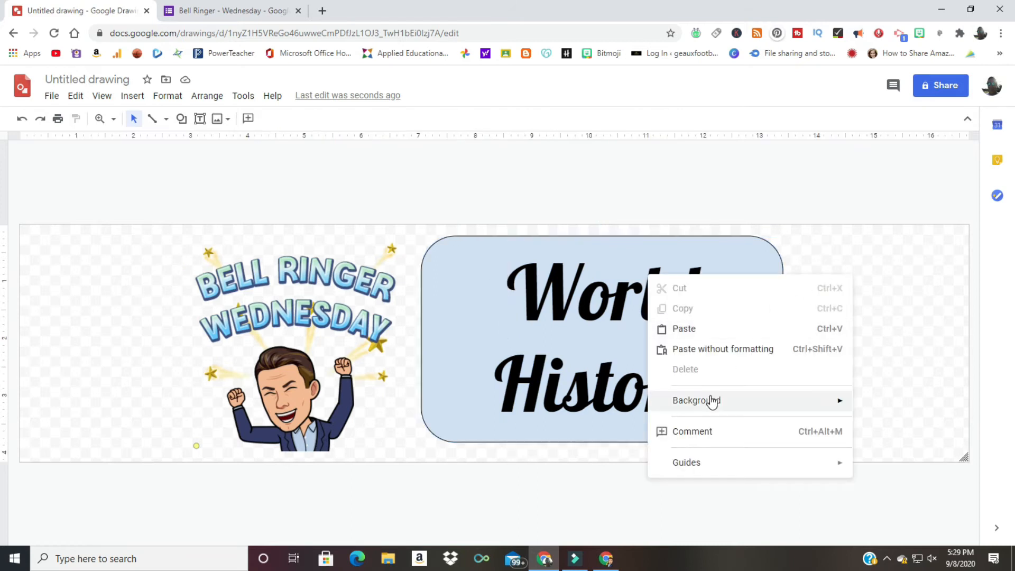
{"action": "mouse_move", "coordinate": [712, 401]}
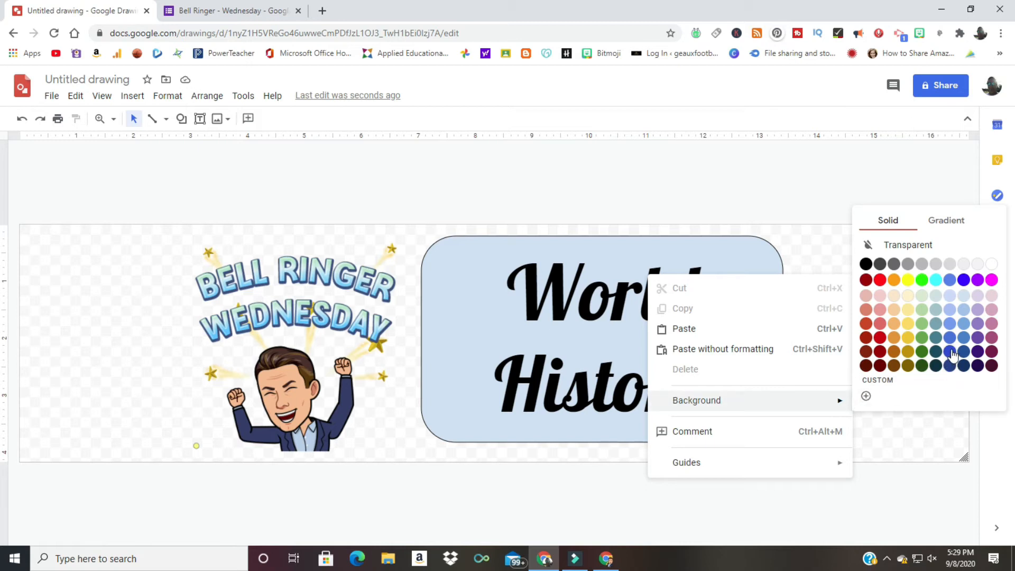
{"action": "left_click", "coordinate": [937, 281]}
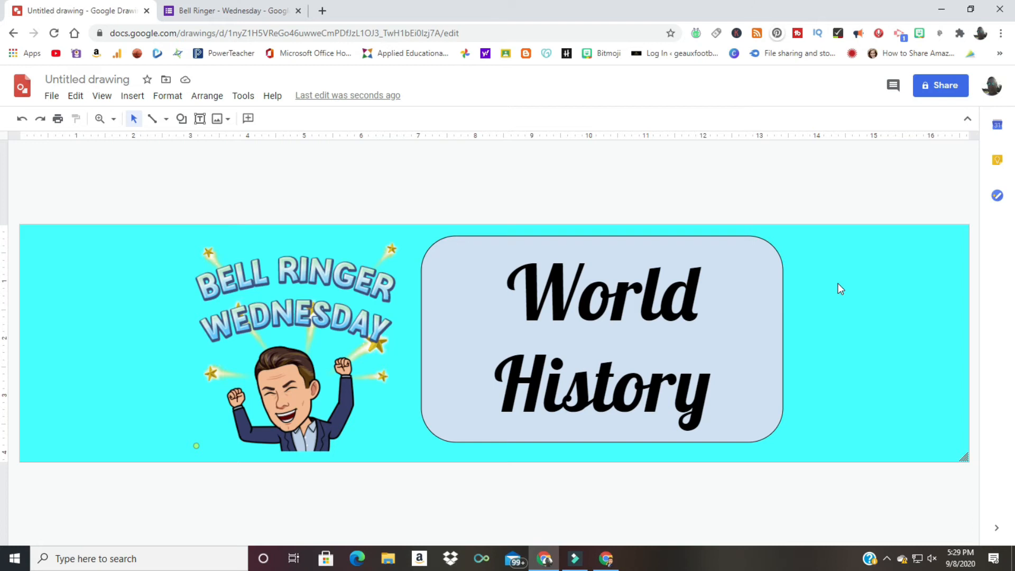
Step: Fill the rounded rectangle behind the World History text with a muted grey-teal colour
{"action": "left_click", "coordinate": [744, 289]}
{"action": "right_click", "coordinate": [745, 288]}
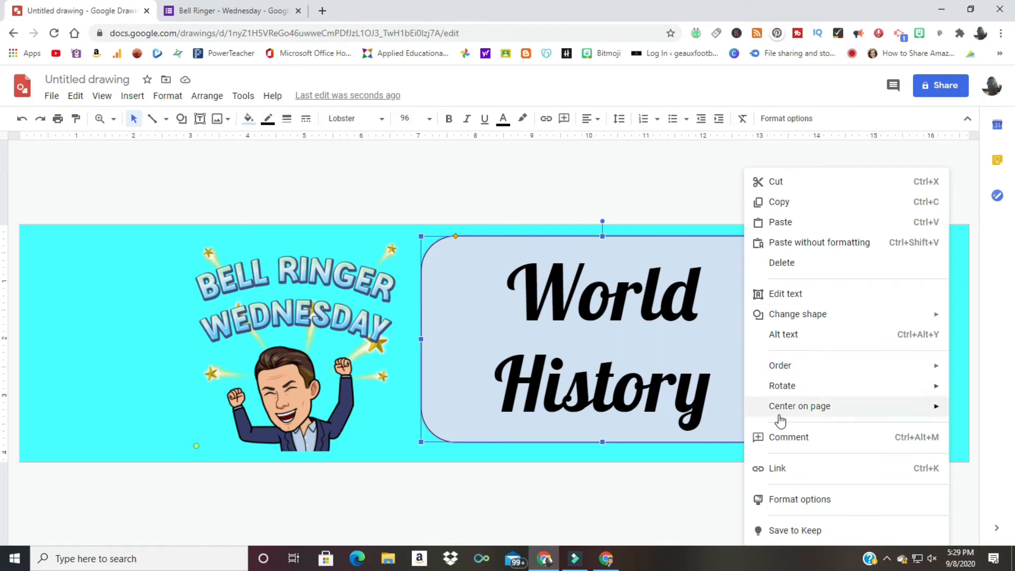
{"action": "left_click", "coordinate": [732, 311]}
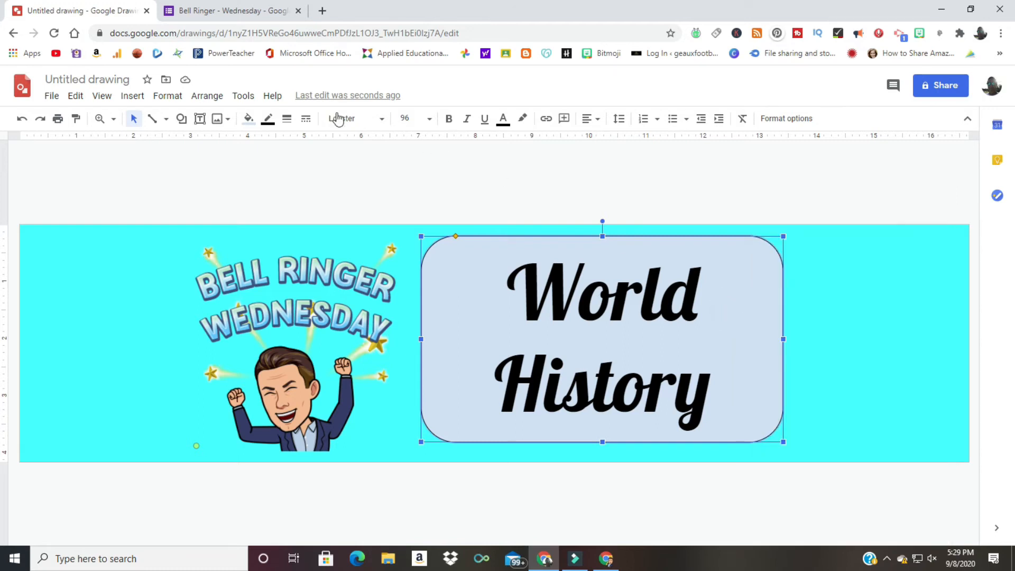
{"action": "left_click", "coordinate": [248, 119]}
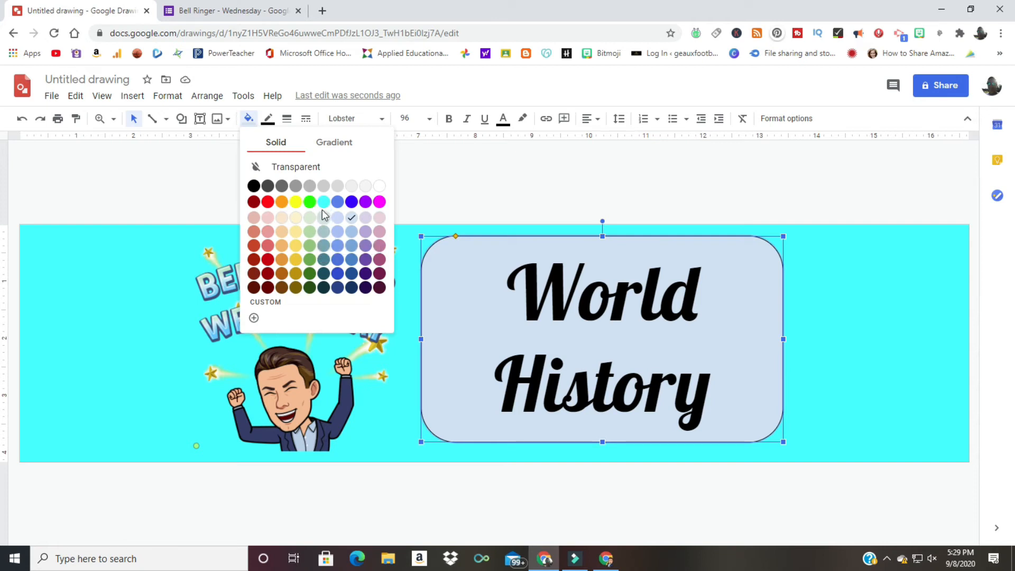
{"action": "left_click", "coordinate": [321, 245]}
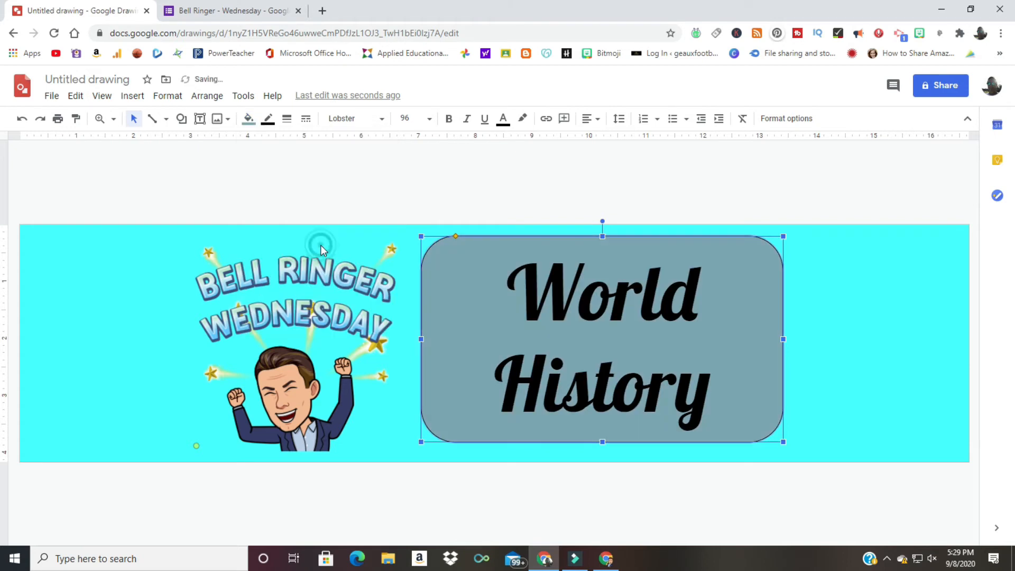
Step: Change the colour of all the World History text to the palest grey-cyan shade
{"action": "left_click", "coordinate": [508, 281]}
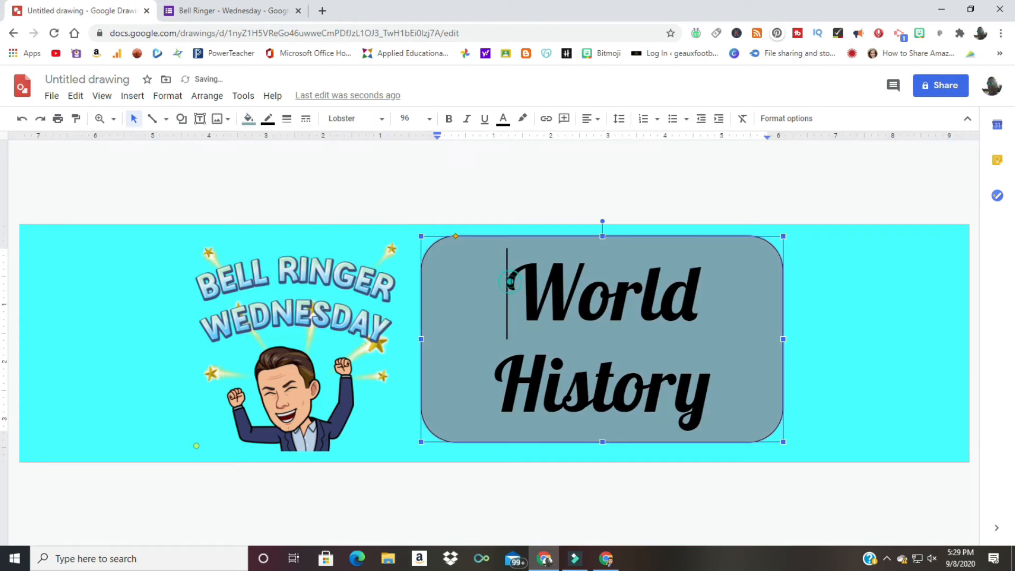
{"action": "left_click_drag", "start_coordinate": [508, 281], "coordinate": [691, 389]}
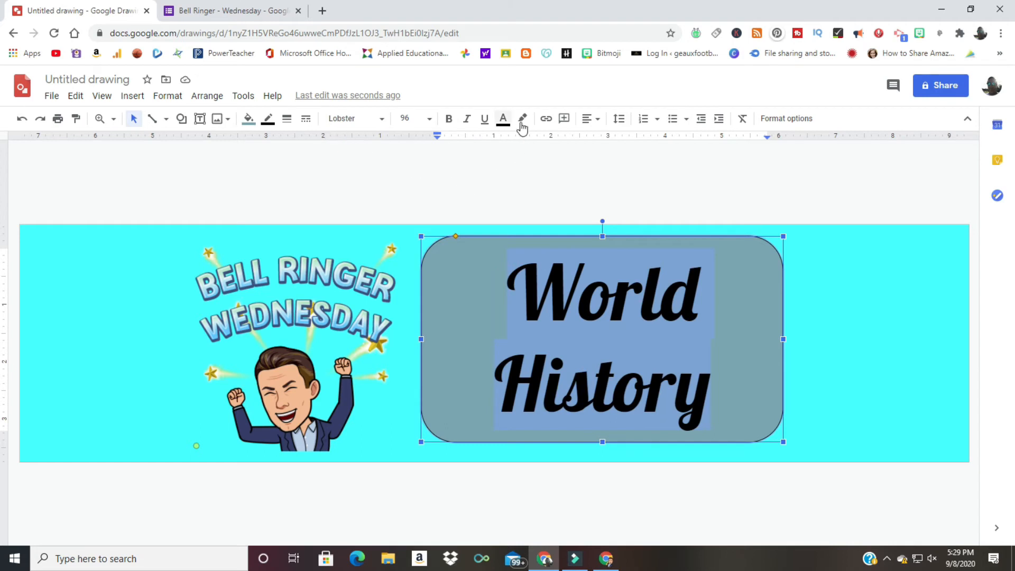
{"action": "left_click", "coordinate": [503, 119]}
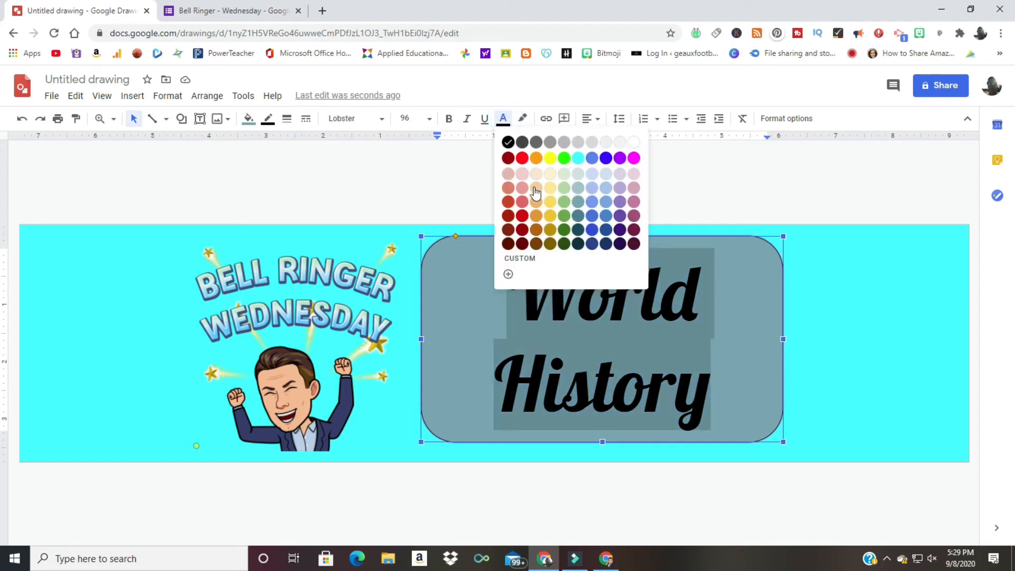
{"action": "left_click", "coordinate": [578, 175]}
{"action": "left_click", "coordinate": [736, 344]}
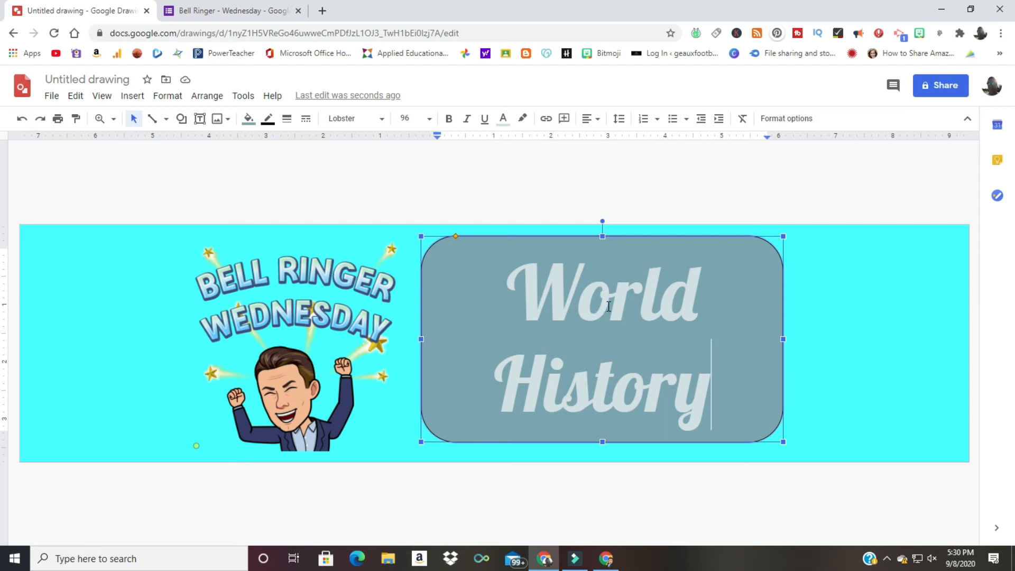
Step: Rename the untitled drawing as Bell Ringer
{"action": "left_click", "coordinate": [48, 98]}
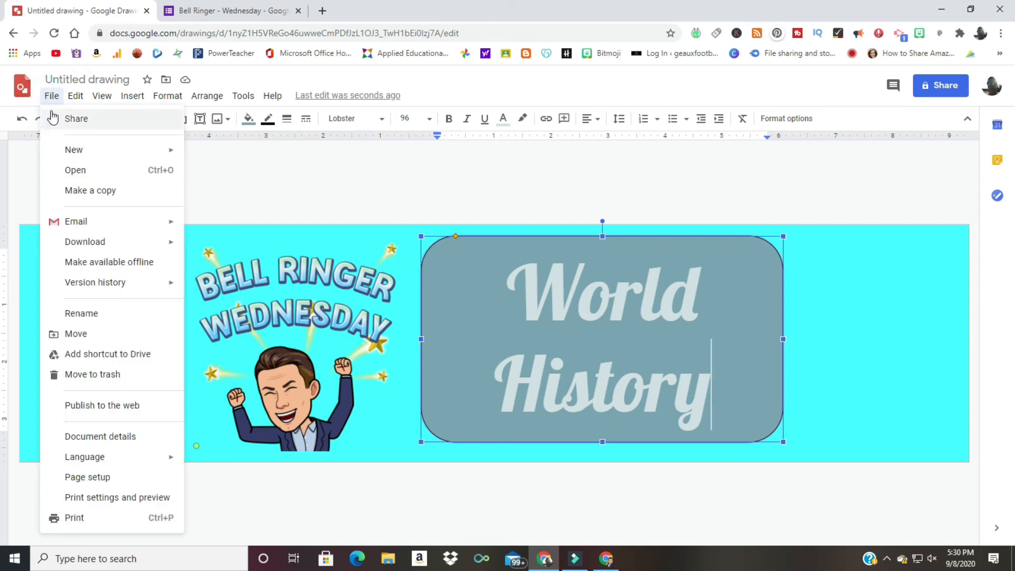
{"action": "left_click", "coordinate": [85, 78]}
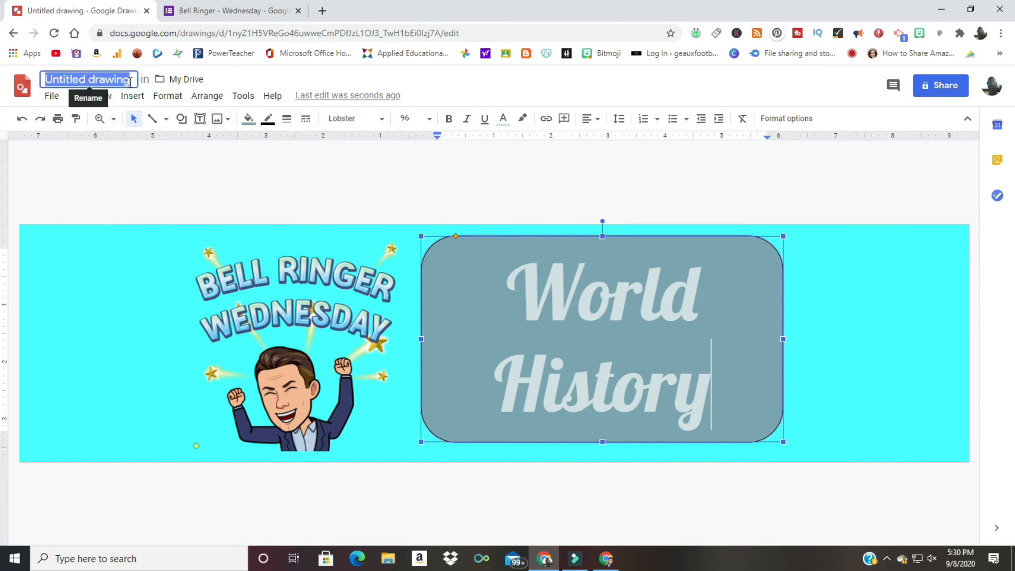
{"action": "type", "text": "Bell Ringer"}
{"action": "key", "text": "Return"}
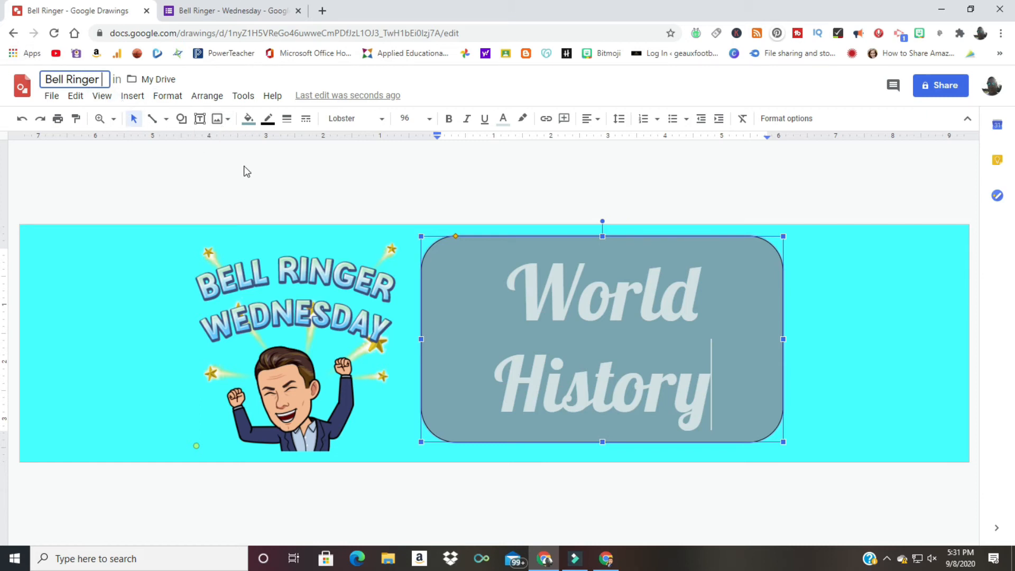
Step: Download the drawing as a PNG image and save it to the Desktop under the name Bell Ringer
{"action": "left_click", "coordinate": [49, 100]}
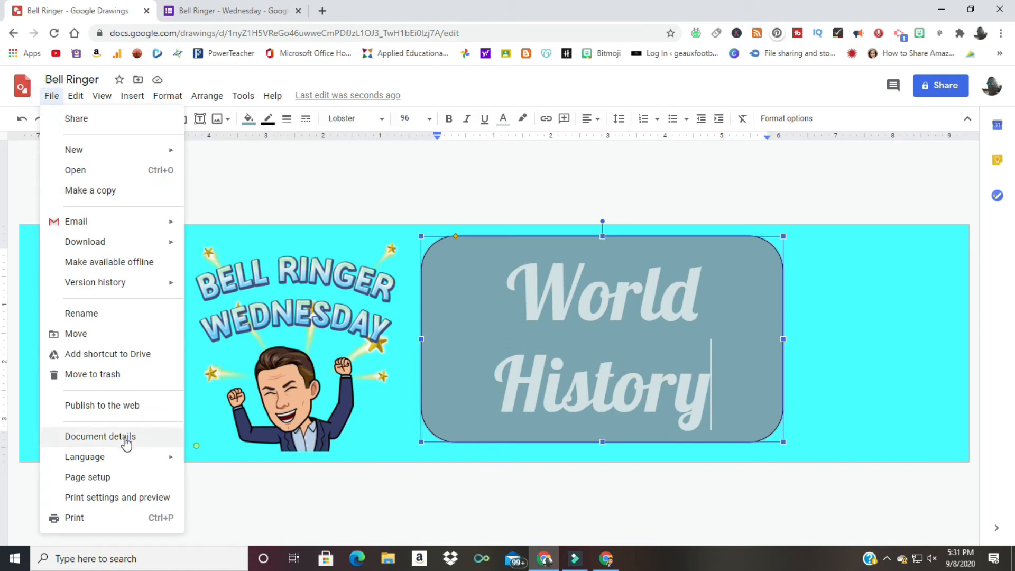
{"action": "mouse_move", "coordinate": [114, 242]}
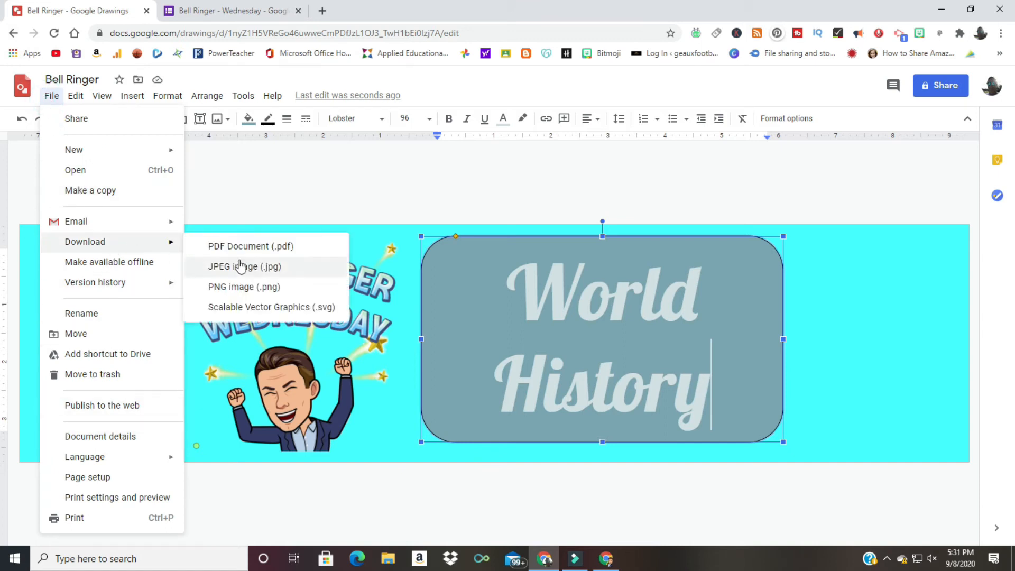
{"action": "left_click", "coordinate": [226, 287]}
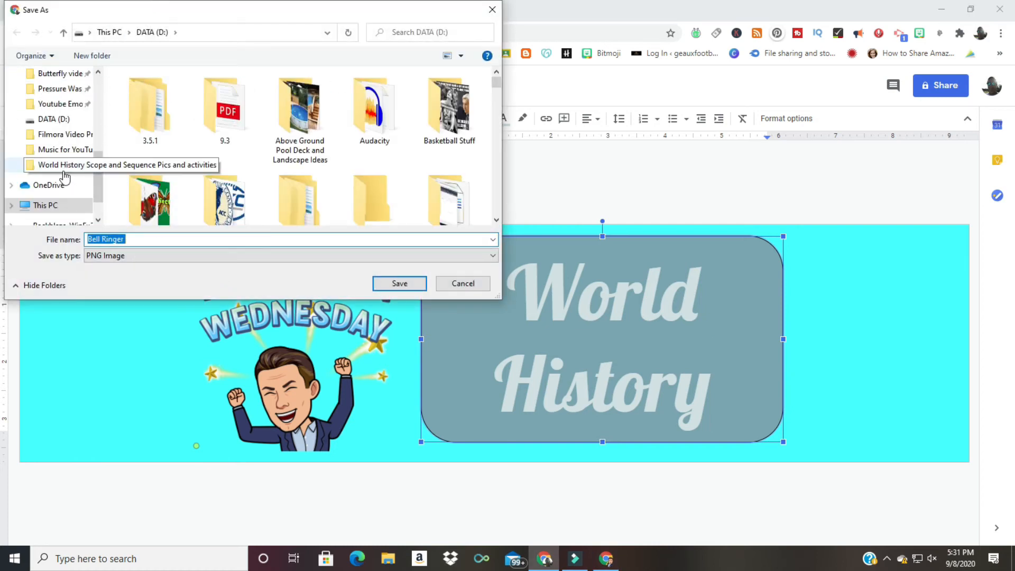
{"action": "scroll", "coordinate": [65, 176], "scroll_direction": "up", "scroll_amount": 2}
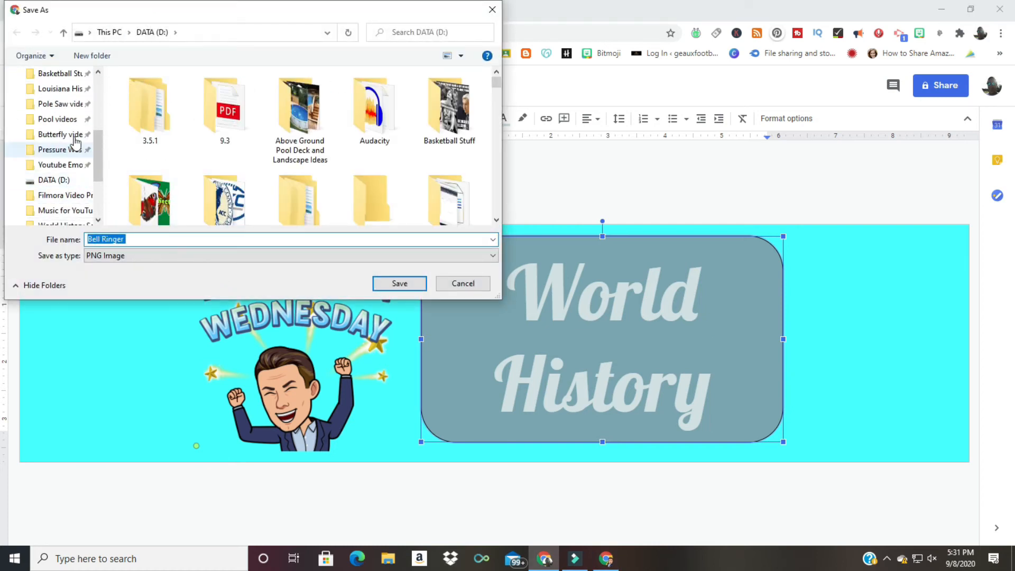
{"action": "scroll", "coordinate": [74, 138], "scroll_direction": "up", "scroll_amount": 4}
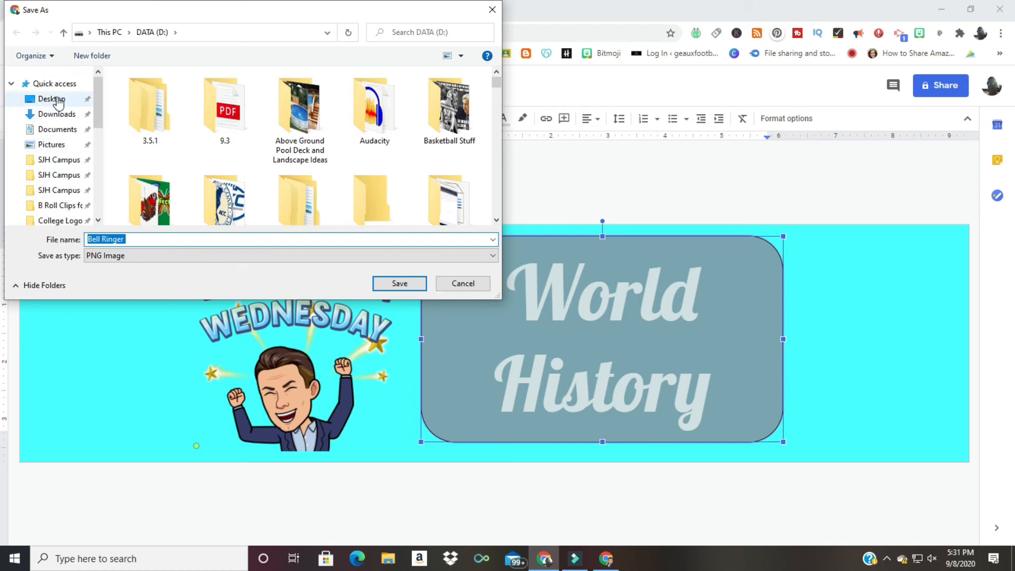
{"action": "left_click", "coordinate": [56, 99]}
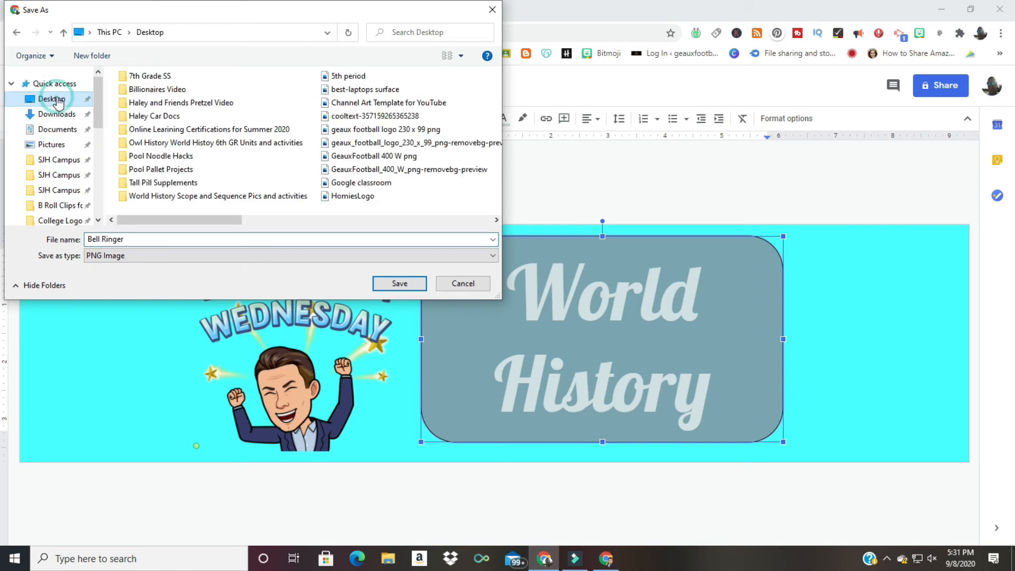
{"action": "left_click", "coordinate": [409, 283]}
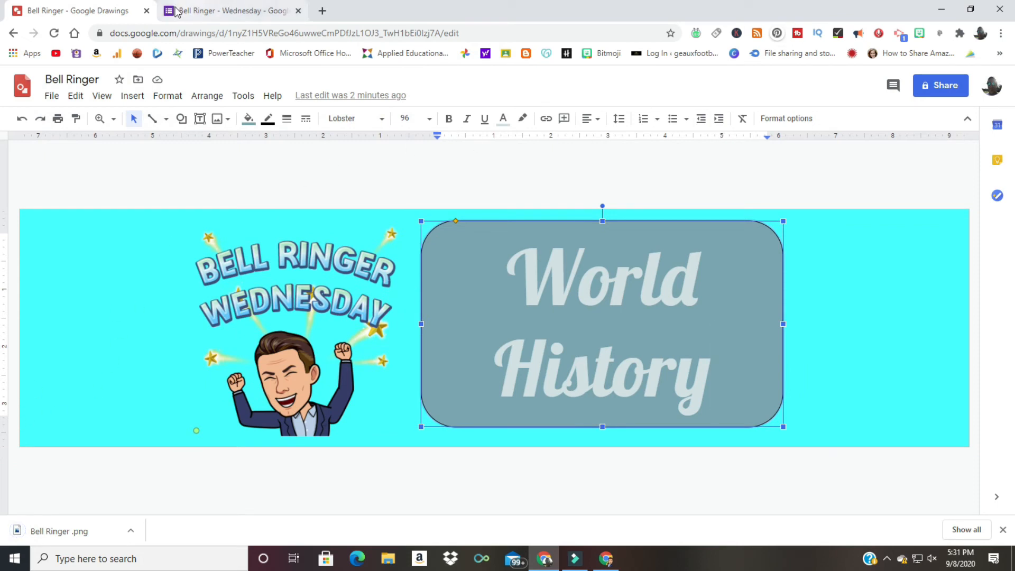
Step: Switch to the Bell Ringer - Wednesday form in Google Forms and upload Bell Ringer .png as its header image
{"action": "left_click", "coordinate": [236, 11]}
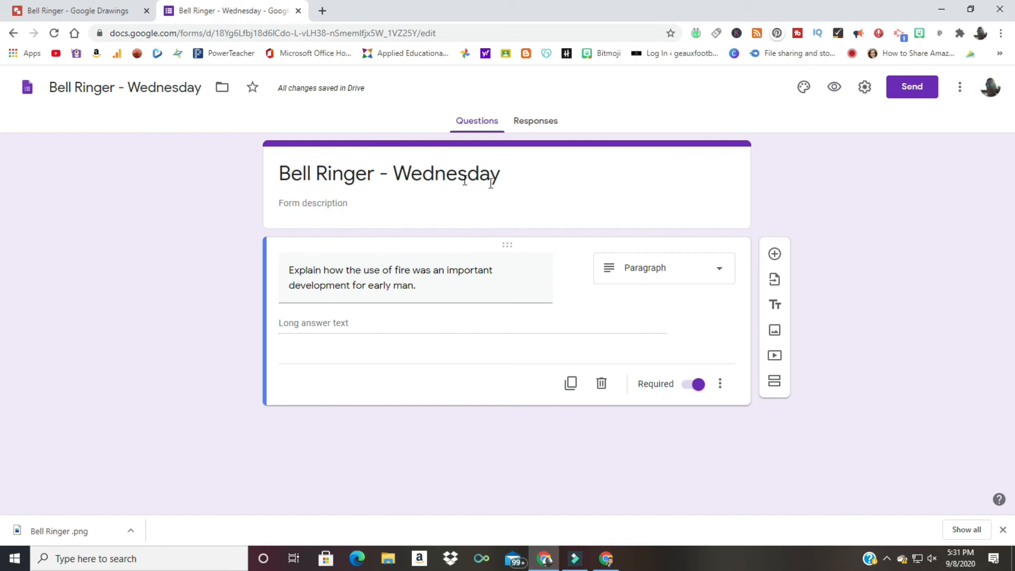
{"action": "left_click", "coordinate": [804, 89]}
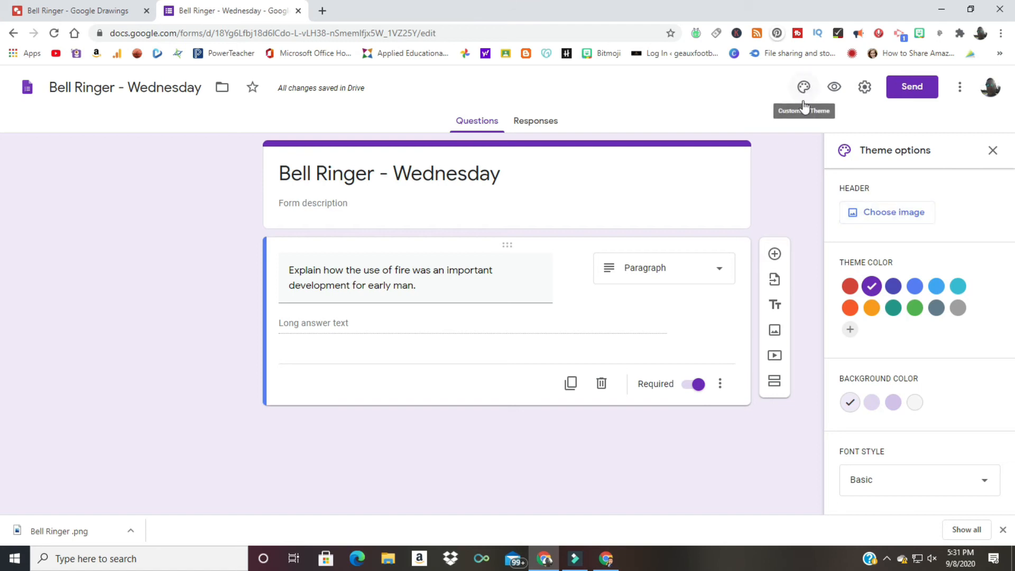
{"action": "left_click", "coordinate": [887, 213]}
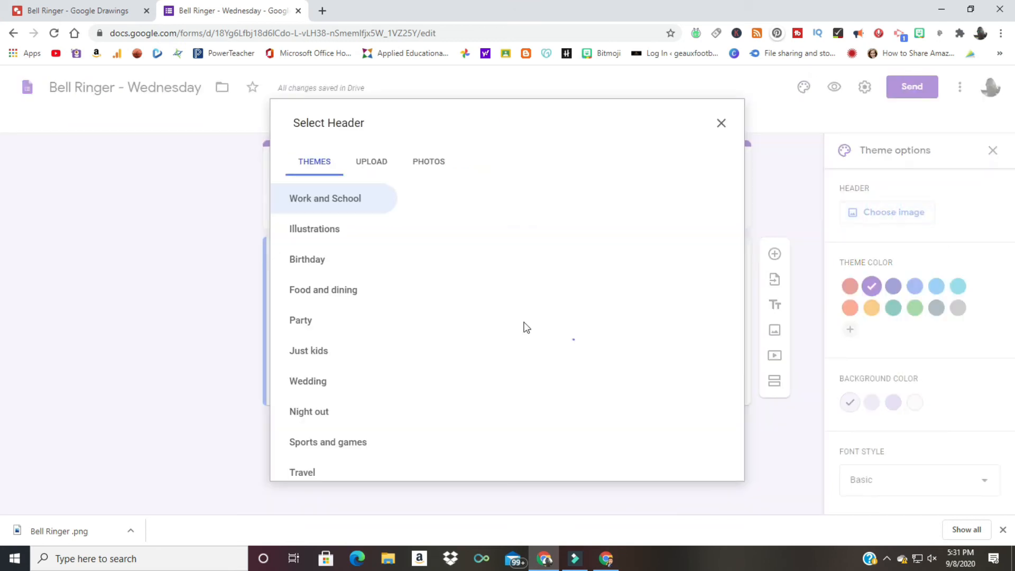
{"action": "left_click", "coordinate": [368, 163]}
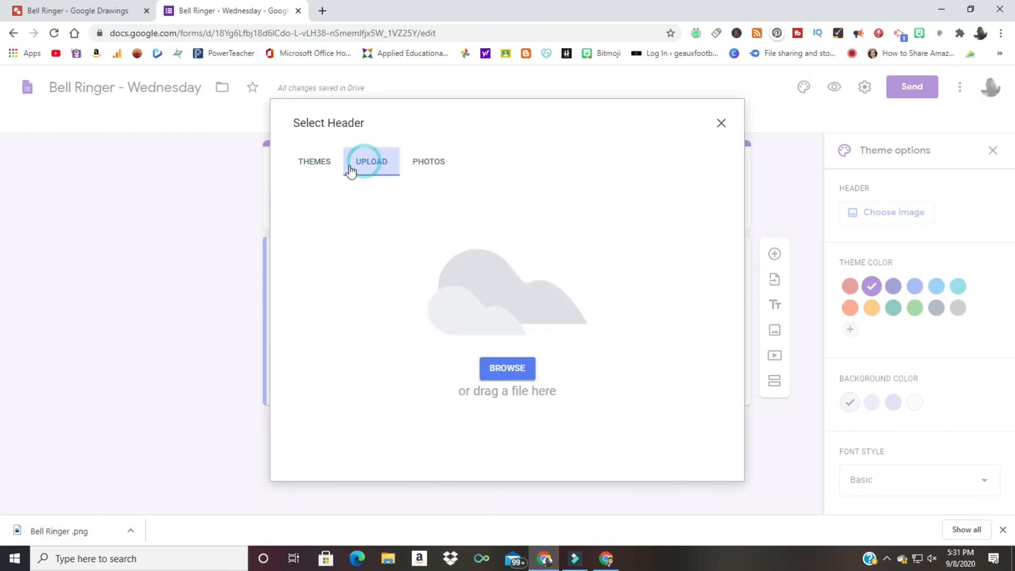
{"action": "left_click_drag", "start_coordinate": [50, 539], "coordinate": [499, 379]}
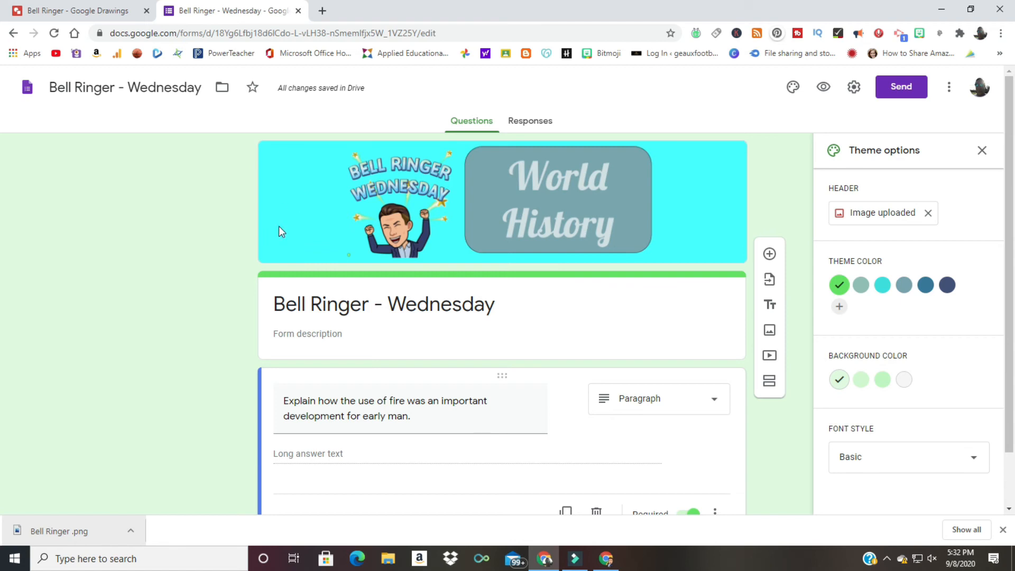
Step: Try the grey-blue theme colour suggested from the header image, then set the form's theme colour to dark blue-teal
{"action": "left_click", "coordinate": [905, 285]}
{"action": "left_click", "coordinate": [861, 285]}
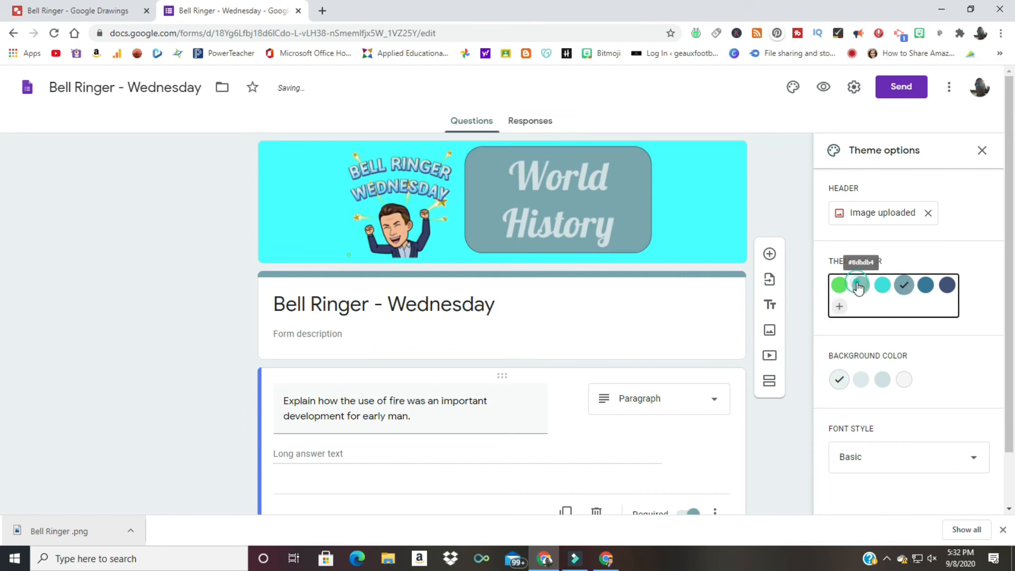
{"action": "left_click", "coordinate": [925, 286]}
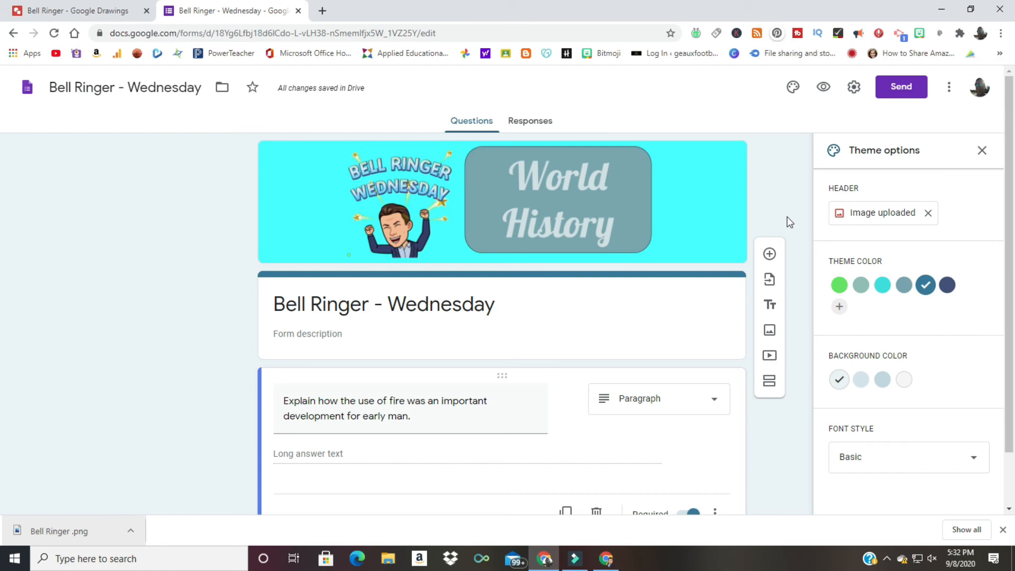
Step: Set the form's background colour to the darkest of the offered blue-grey tints
{"action": "scroll", "coordinate": [780, 244], "scroll_direction": "down", "scroll_amount": 1}
{"action": "scroll", "coordinate": [779, 267], "scroll_direction": "up", "scroll_amount": 1}
{"action": "scroll", "coordinate": [802, 305], "scroll_direction": "down", "scroll_amount": 1}
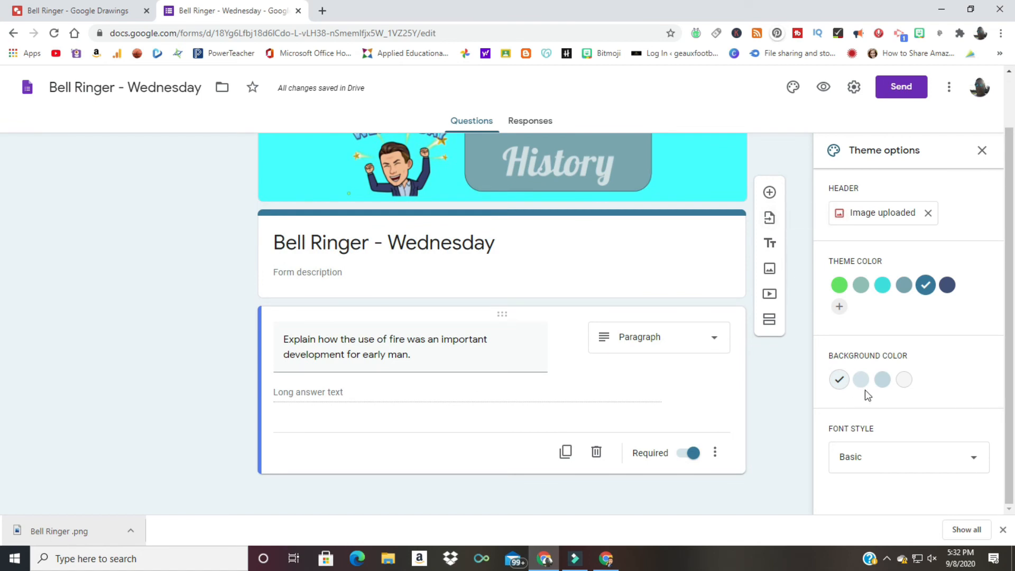
{"action": "left_click", "coordinate": [884, 381]}
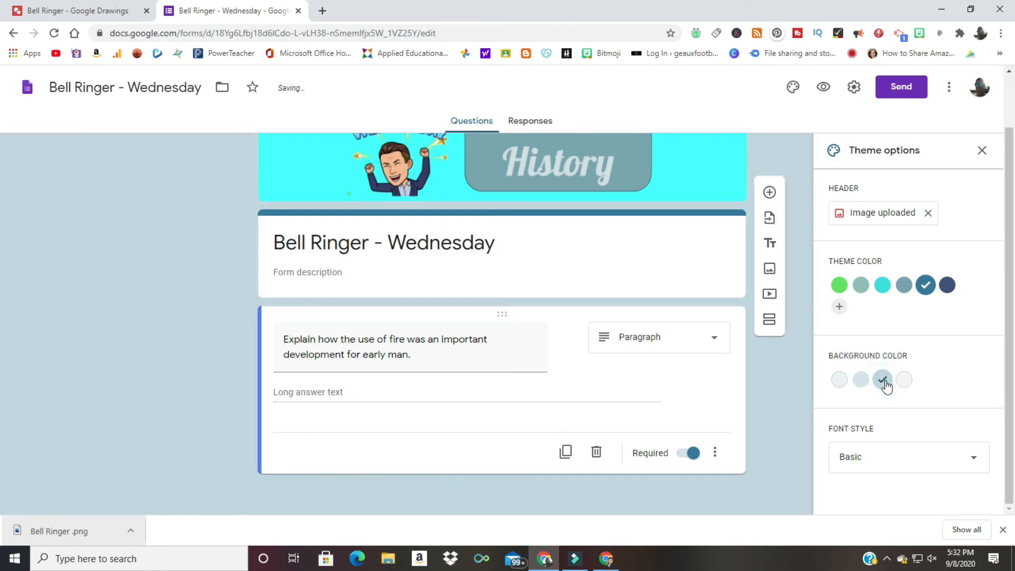
Step: Set the form's font style to Playful
{"action": "scroll", "coordinate": [741, 389], "scroll_direction": "up", "scroll_amount": 1}
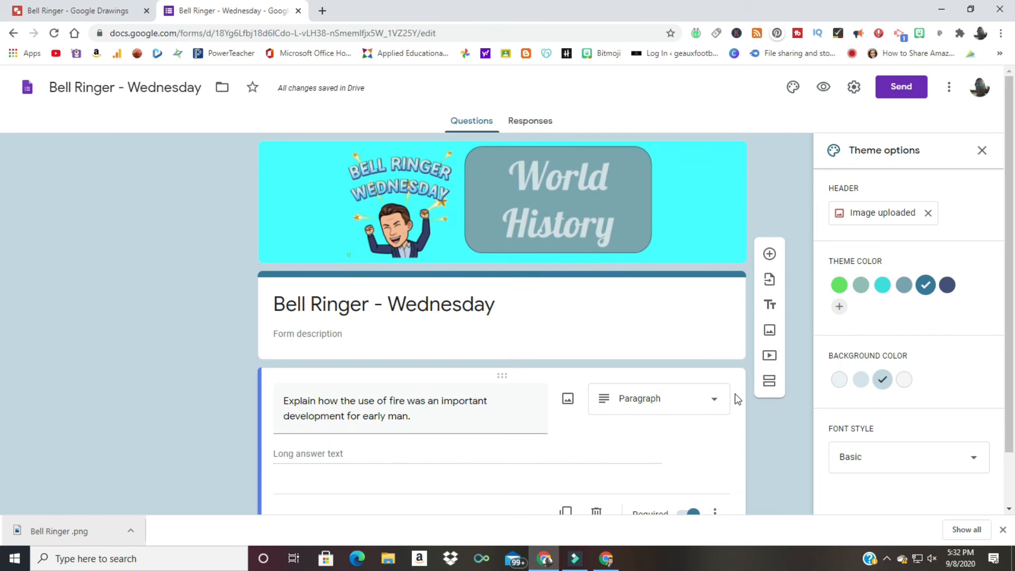
{"action": "scroll", "coordinate": [735, 394], "scroll_direction": "down", "scroll_amount": 1}
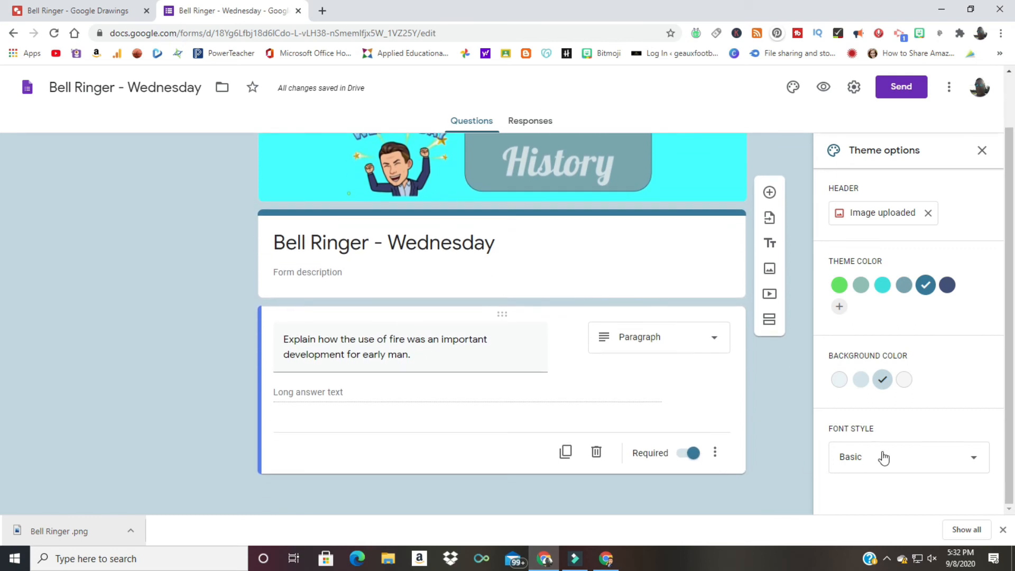
{"action": "left_click", "coordinate": [913, 459]}
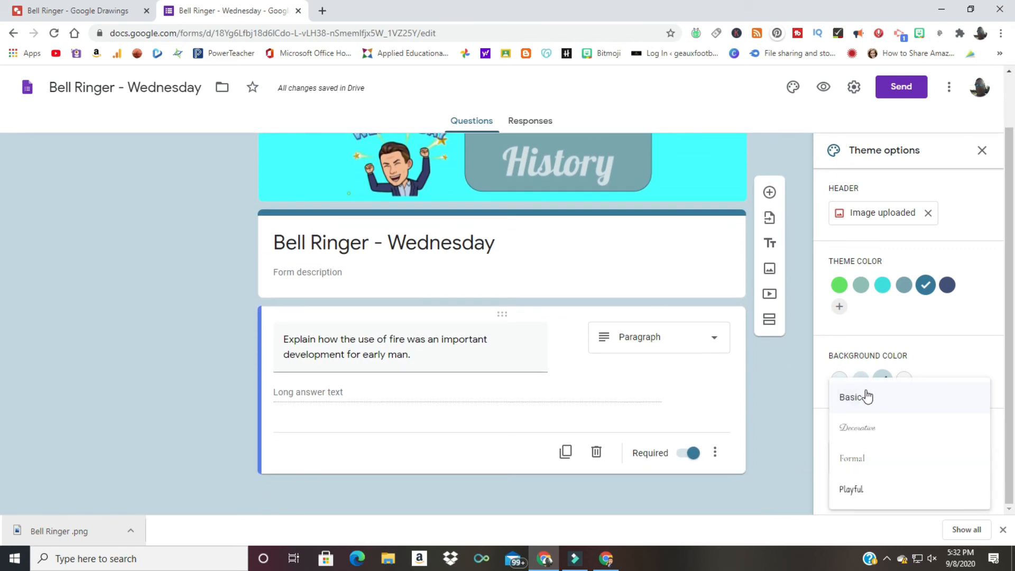
{"action": "left_click", "coordinate": [874, 494]}
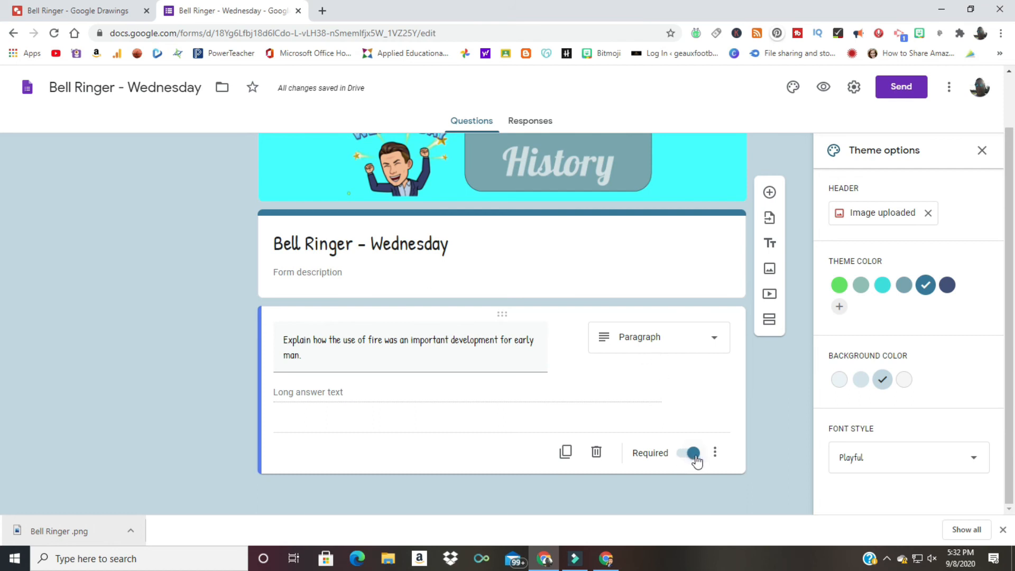
Step: Preview the finished form and compare its header, colours and font with the editing view
{"action": "scroll", "coordinate": [179, 288], "scroll_direction": "up", "scroll_amount": 2}
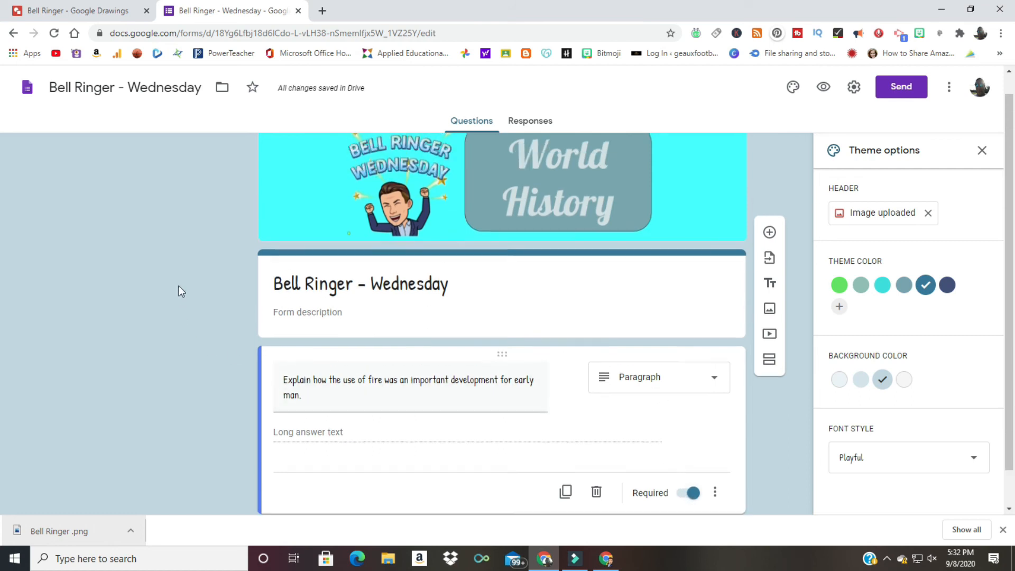
{"action": "left_click", "coordinate": [824, 89]}
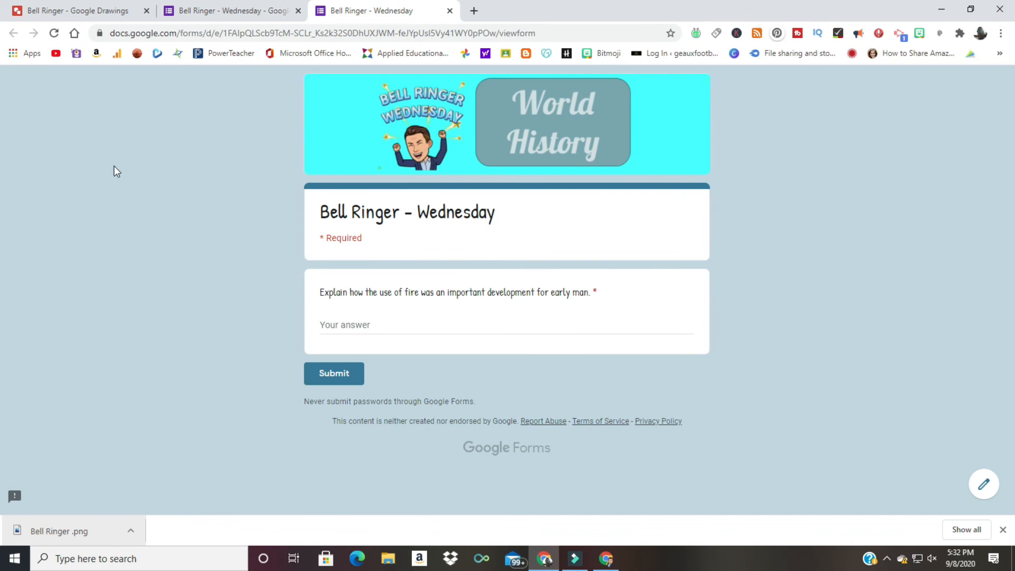
{"action": "left_click", "coordinate": [247, 10]}
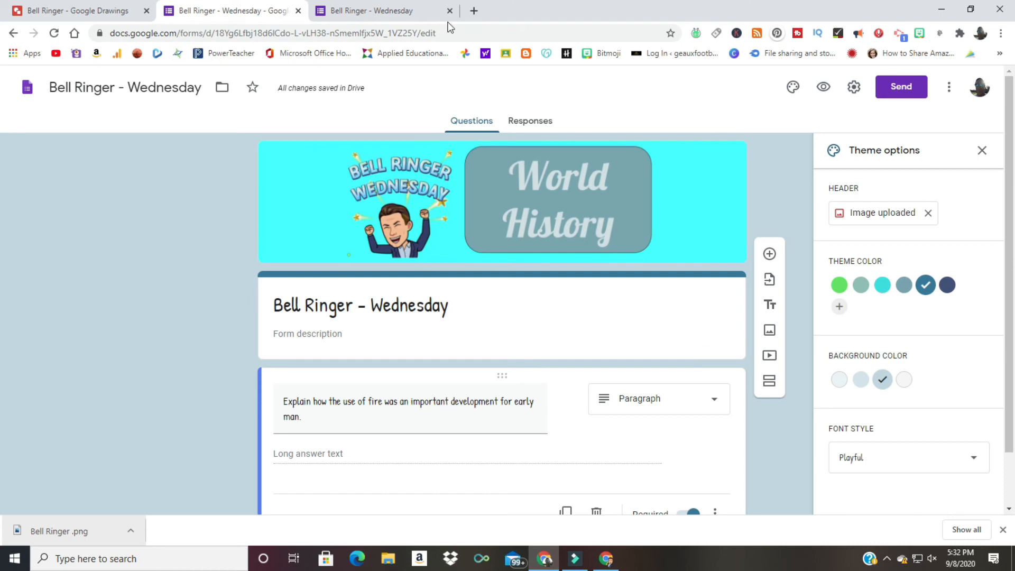
{"action": "left_click", "coordinate": [374, 10]}
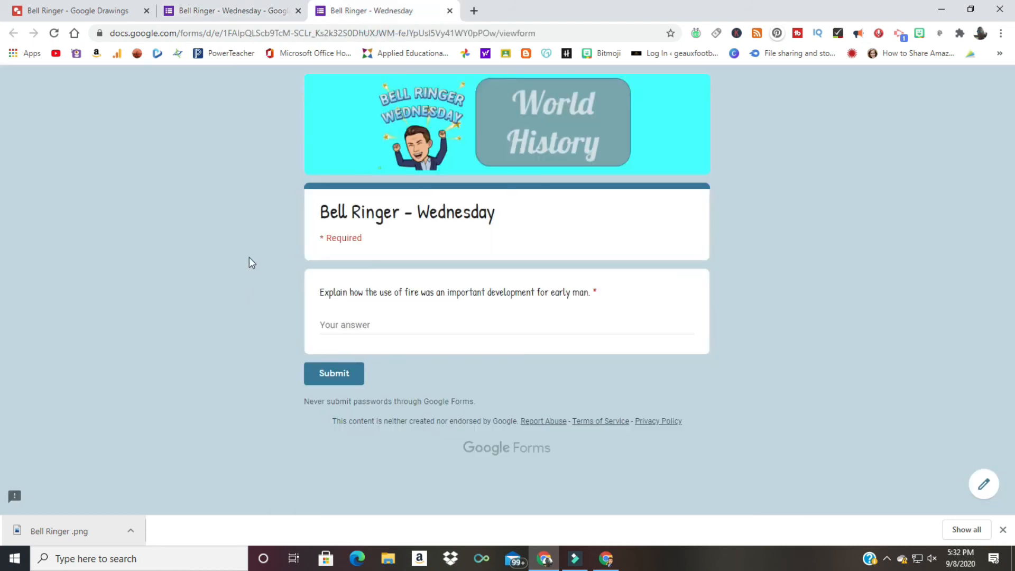